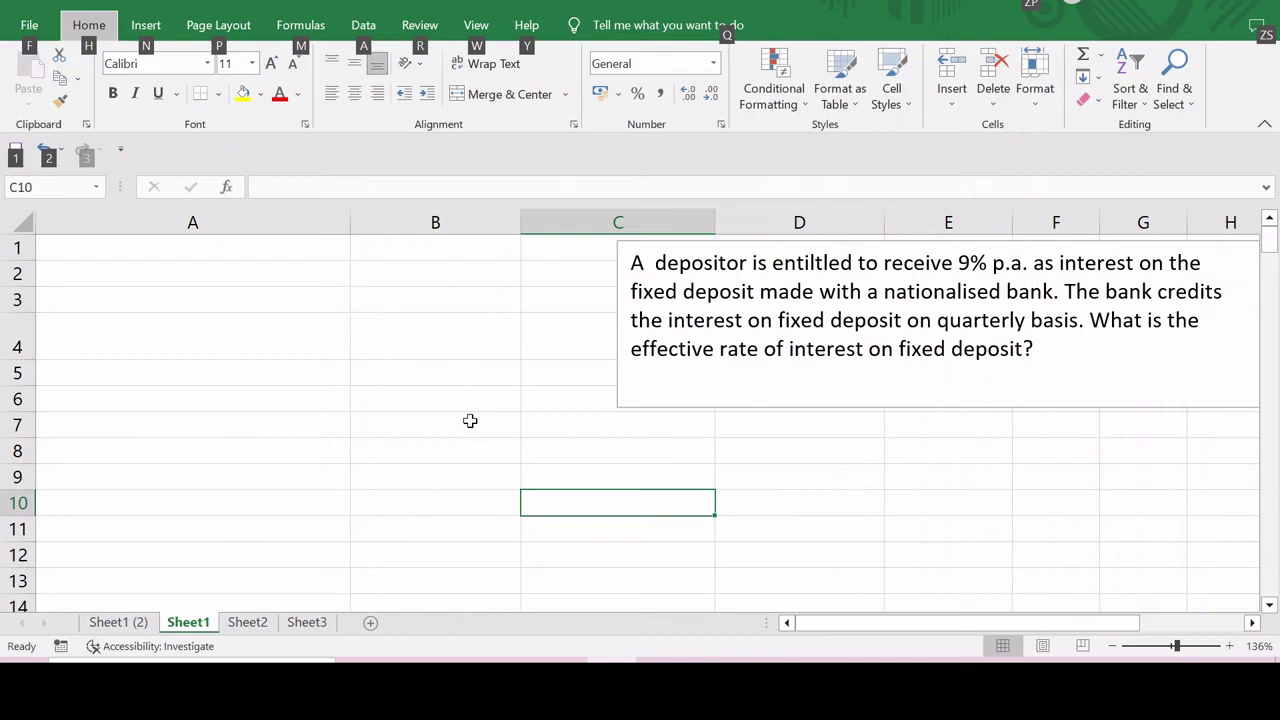
- Label A2 'Nominal Rate' and enter 9 in B2
{"action": "left_click", "coordinate": [470, 421]}
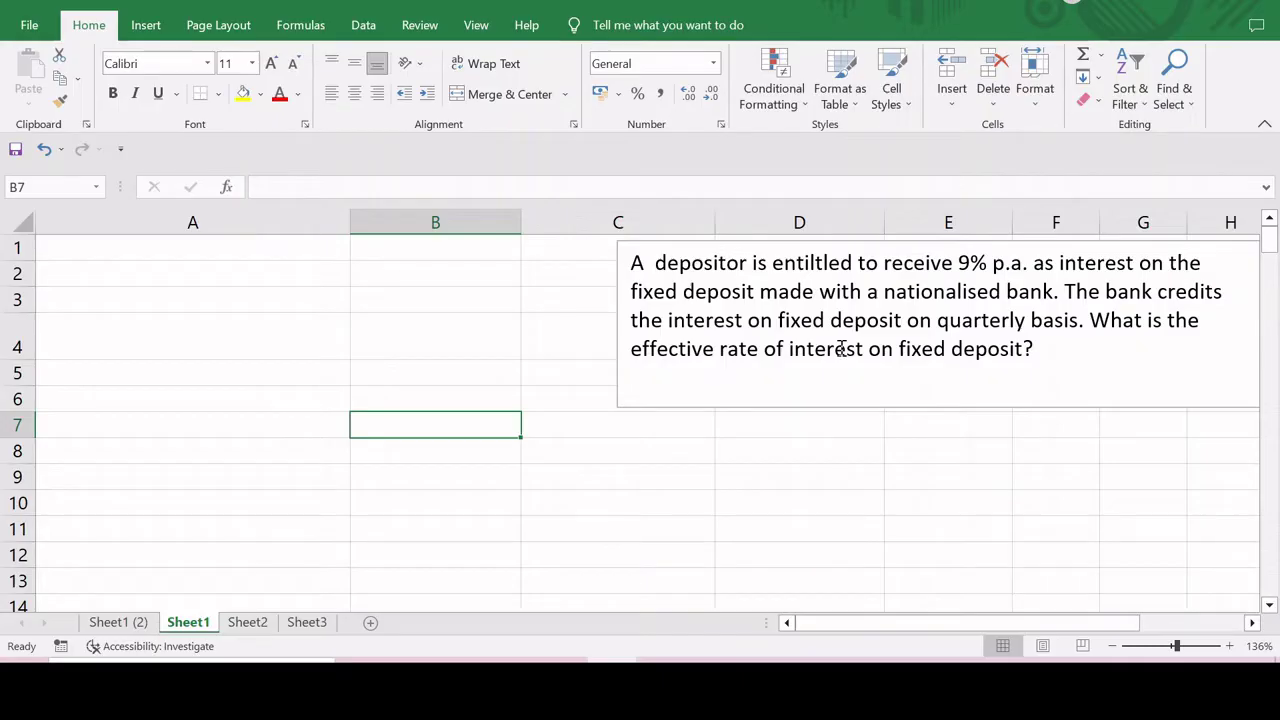
{"action": "left_click", "coordinate": [289, 275]}
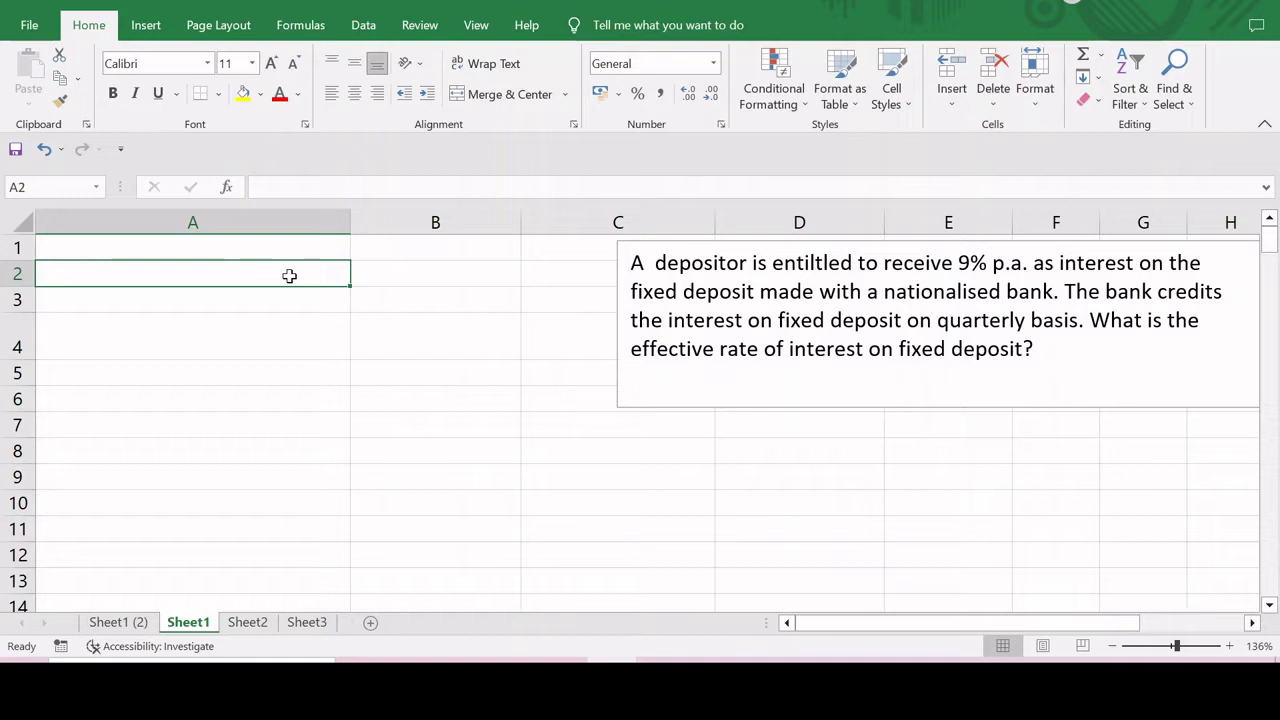
{"action": "type", "text": "No minal R"}
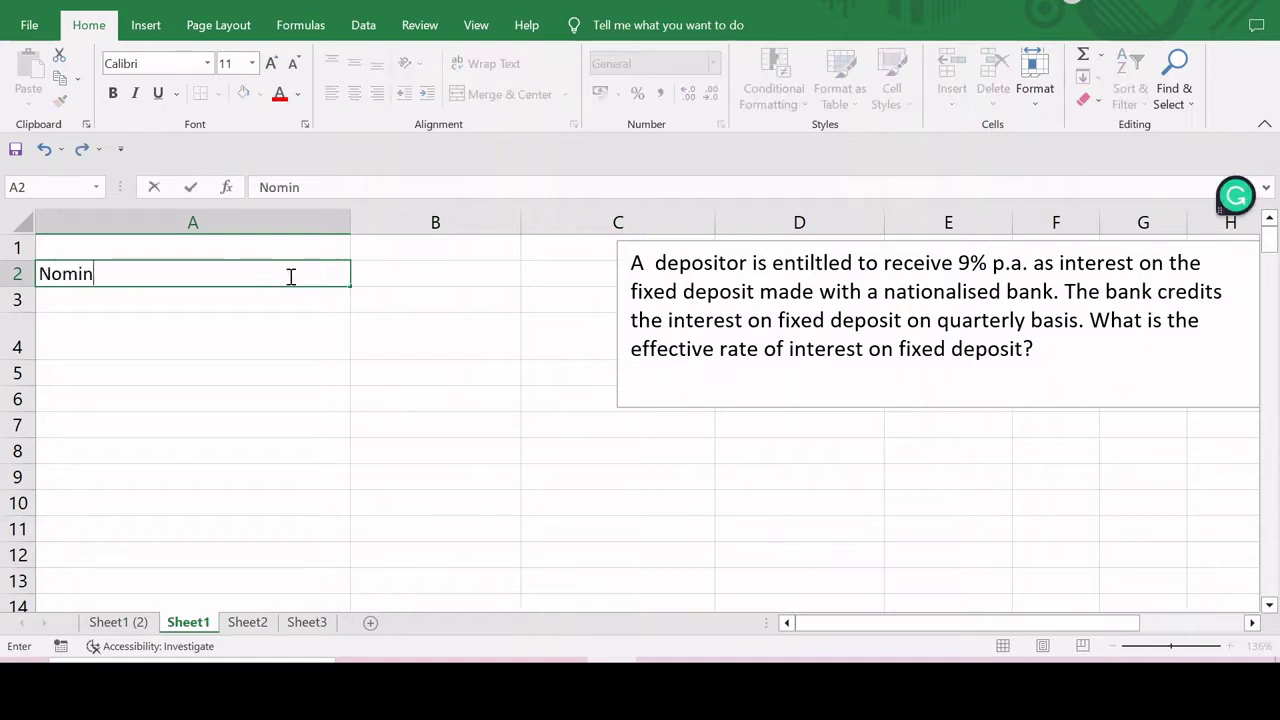
{"action": "type", "text": "ate"}
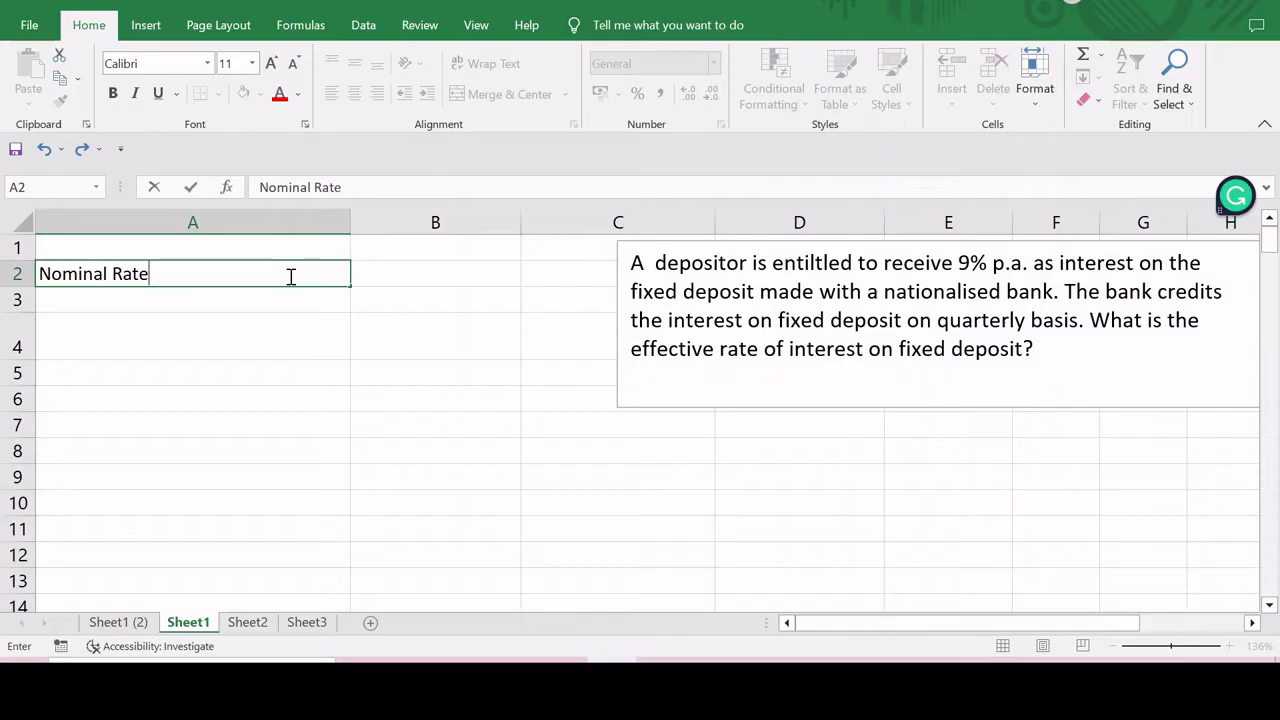
{"action": "key", "text": "Tab"}
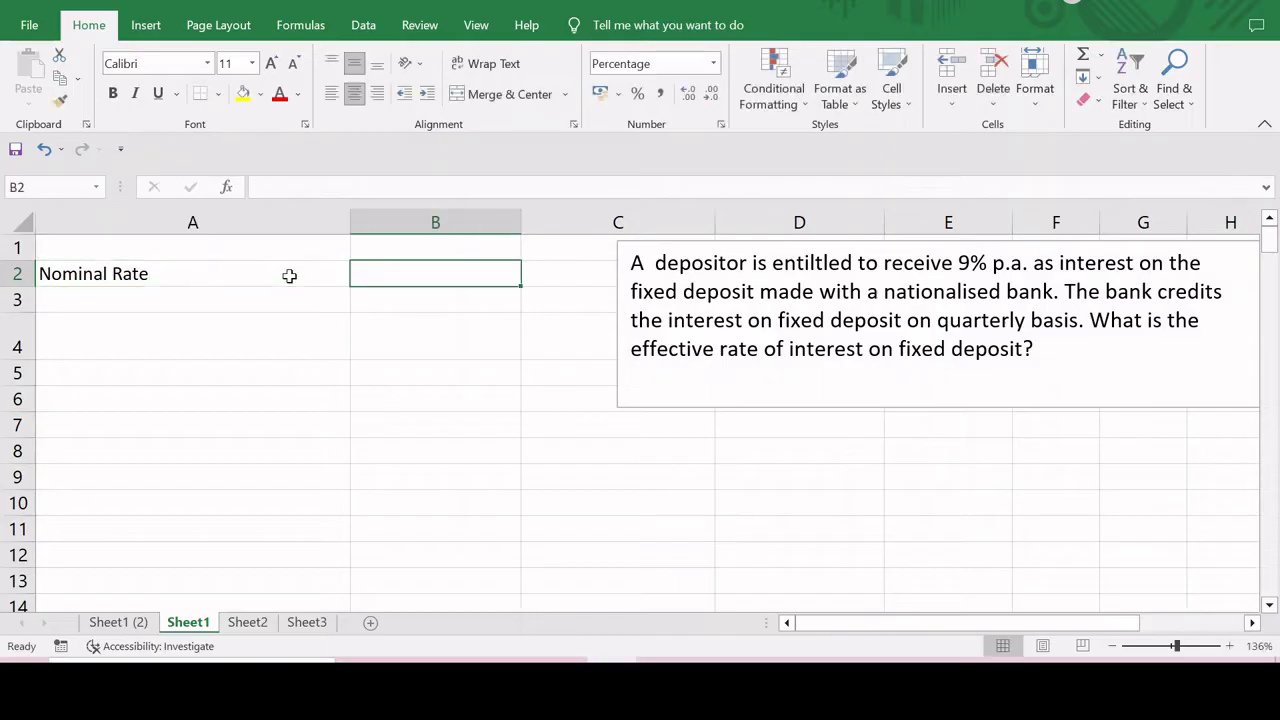
{"action": "type", "text": "9"}
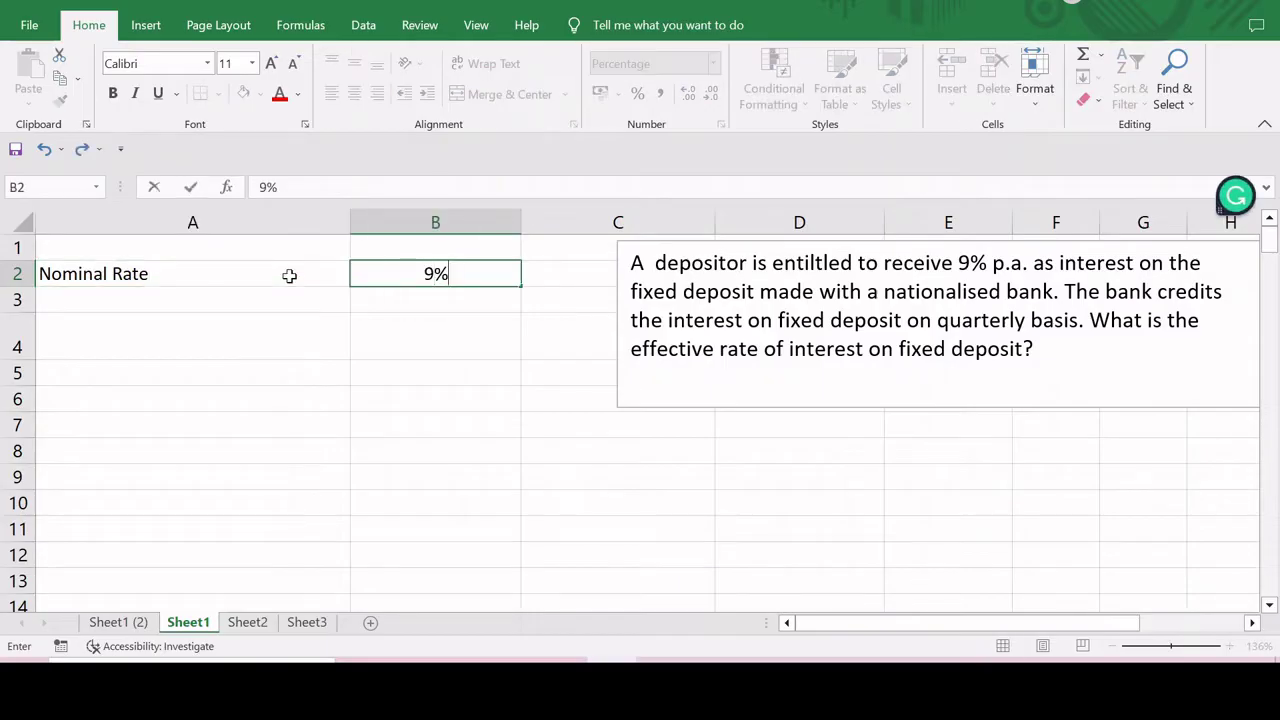
{"action": "key", "text": "Return"}
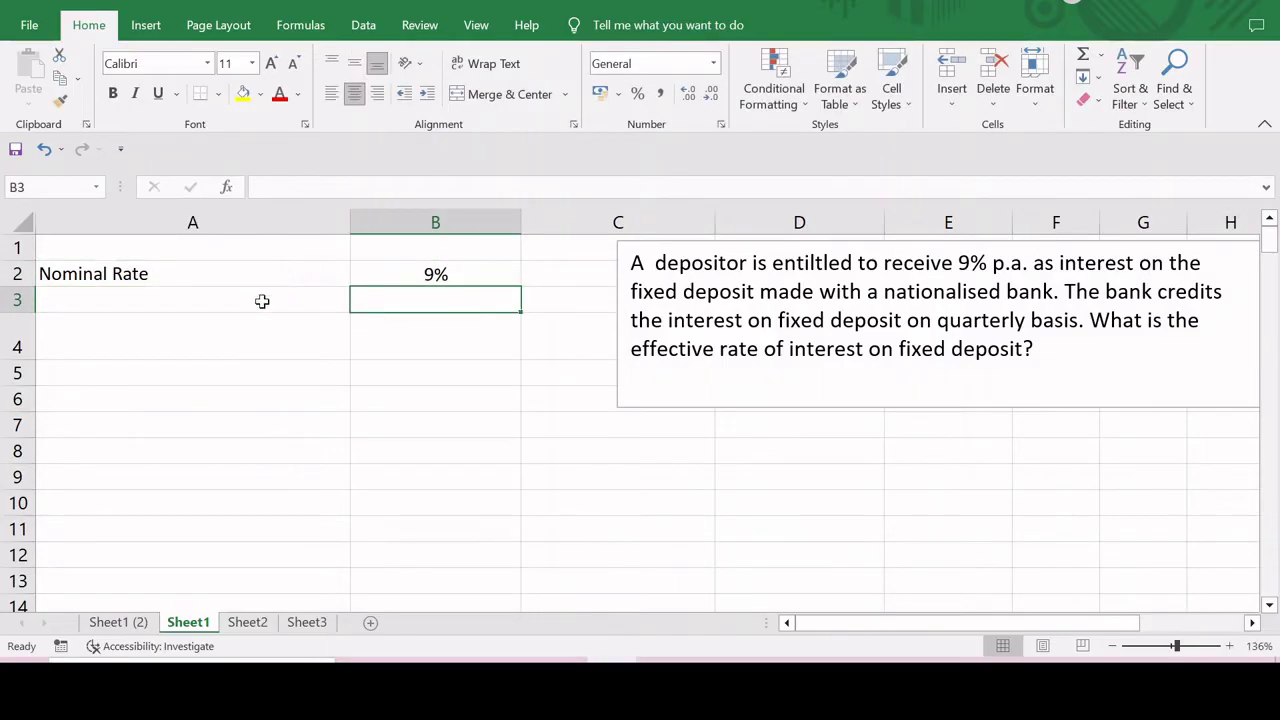
- Add 'No. of Compounding' with 4 in row 3 and an 'Effective Rate' label in A4
{"action": "left_click", "coordinate": [261, 301]}
{"action": "type", "text": "No. of"}
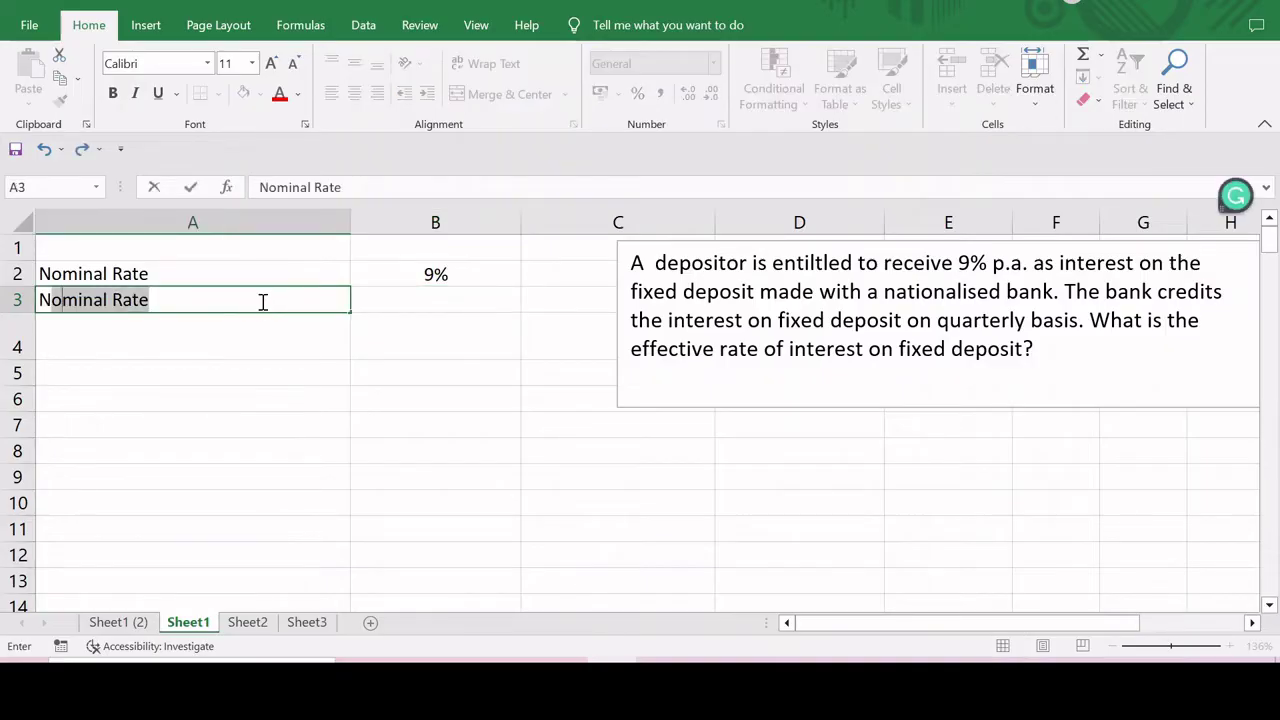
{"action": "type", "text": " C"}
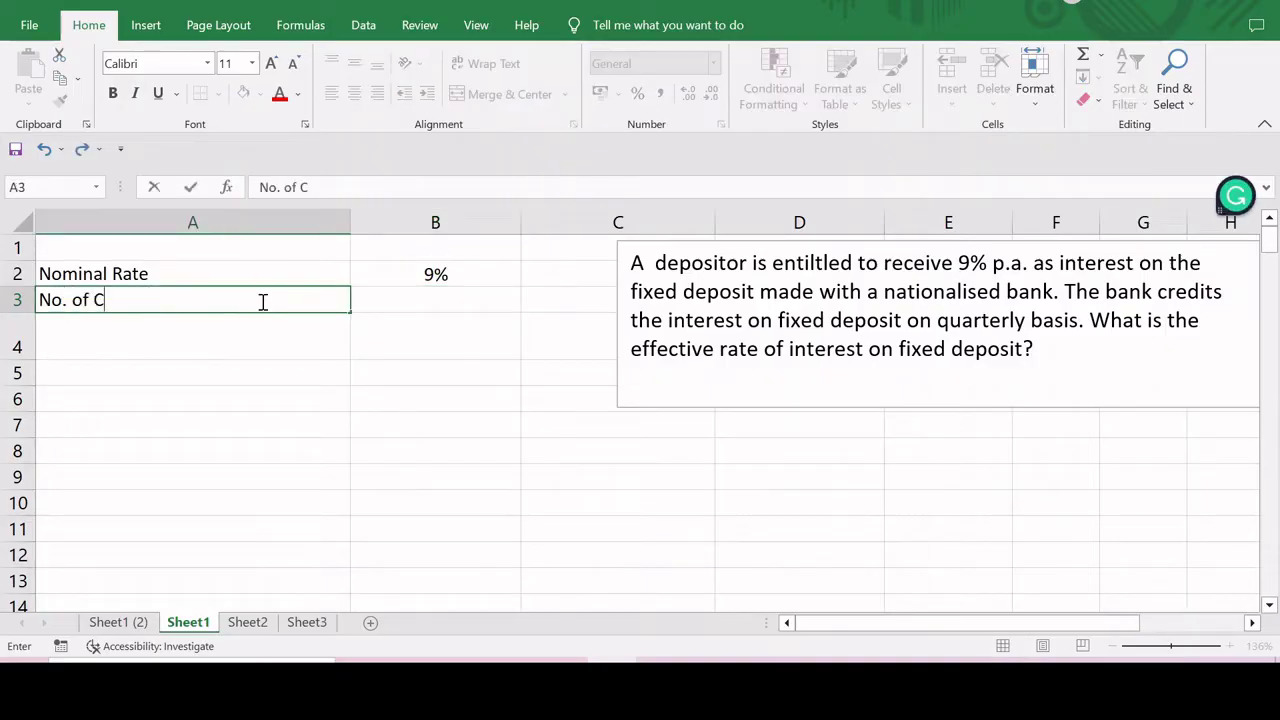
{"action": "type", "text": "ompunding"}
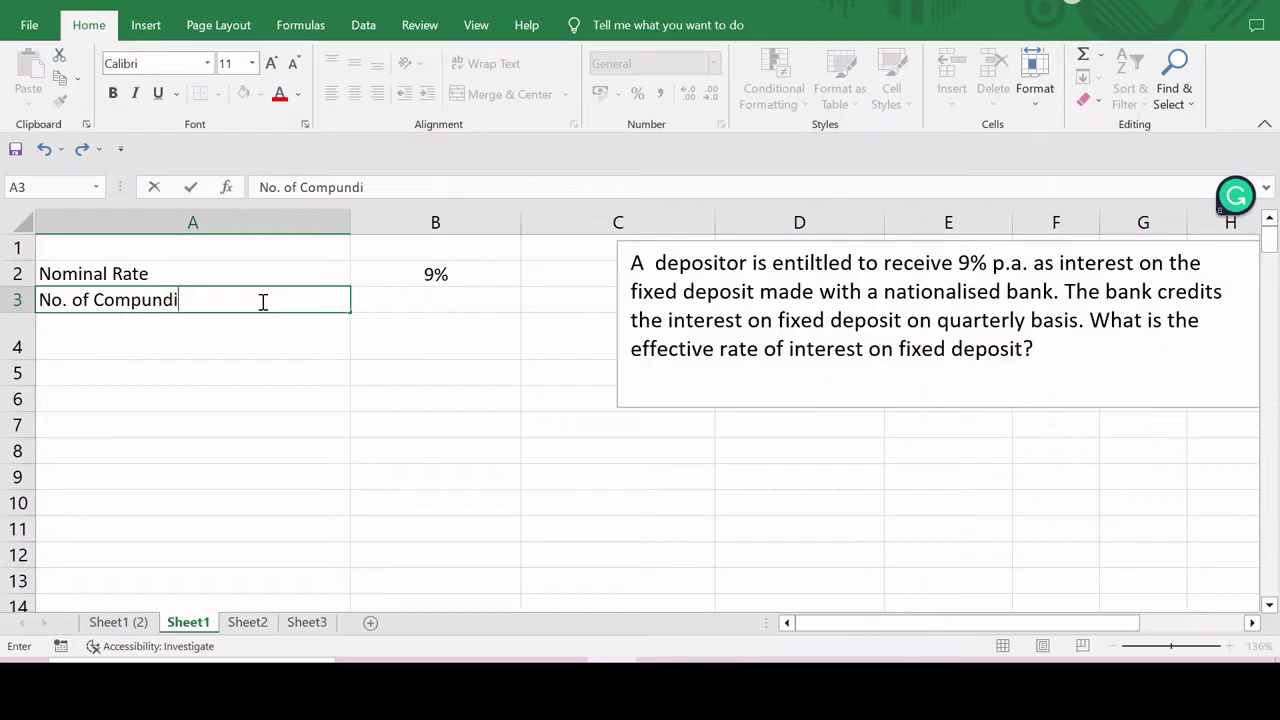
{"action": "left_click", "coordinate": [338, 185]}
{"action": "type", "text": "o"}
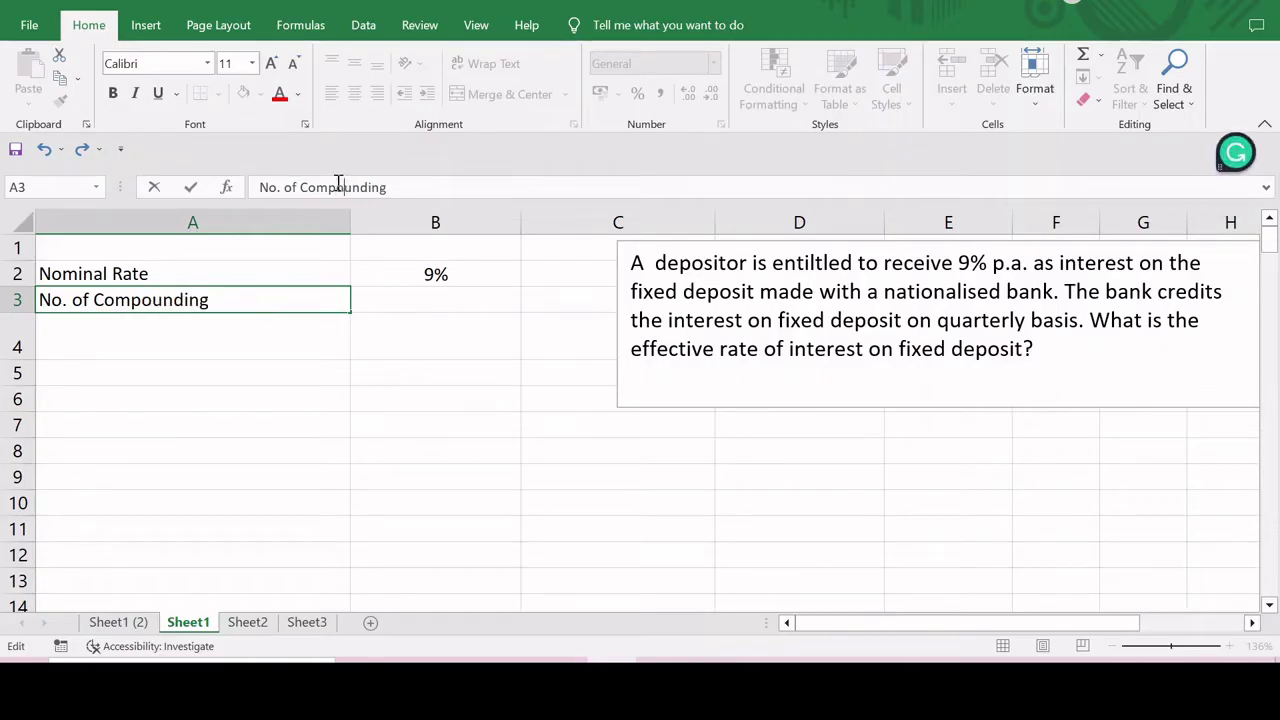
{"action": "left_click", "coordinate": [426, 306]}
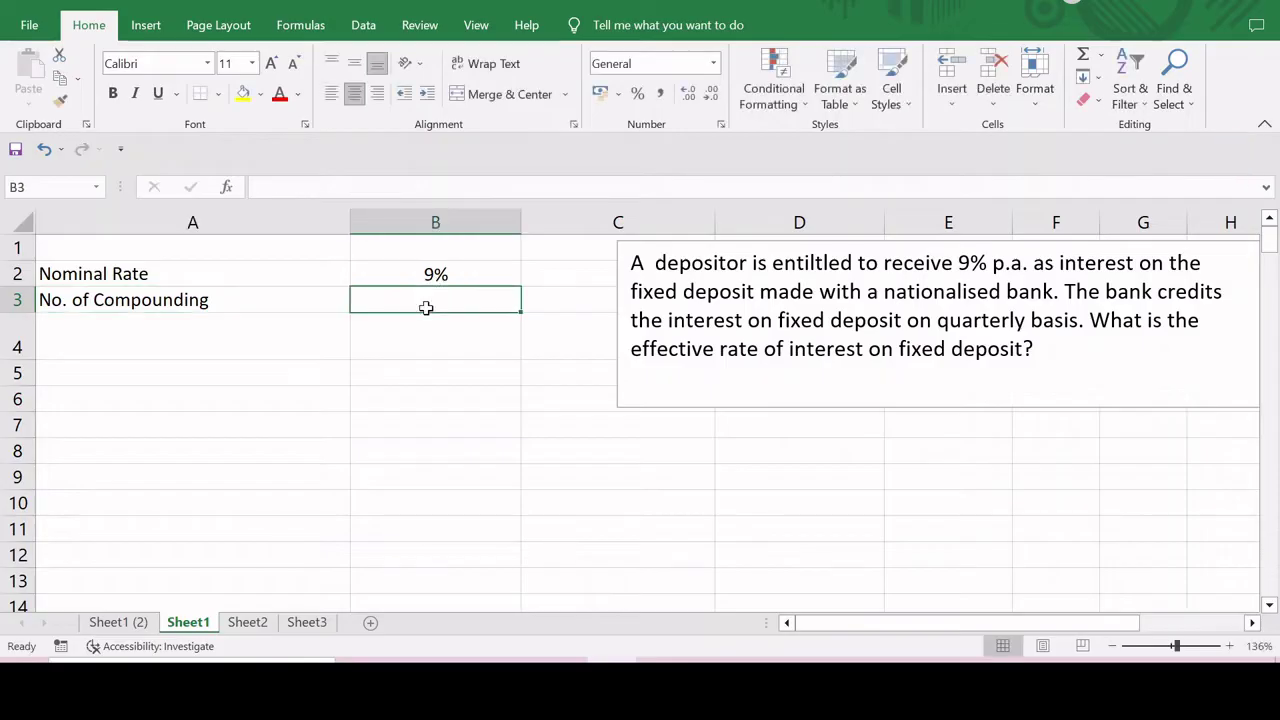
{"action": "type", "text": "4"}
{"action": "left_click", "coordinate": [218, 336]}
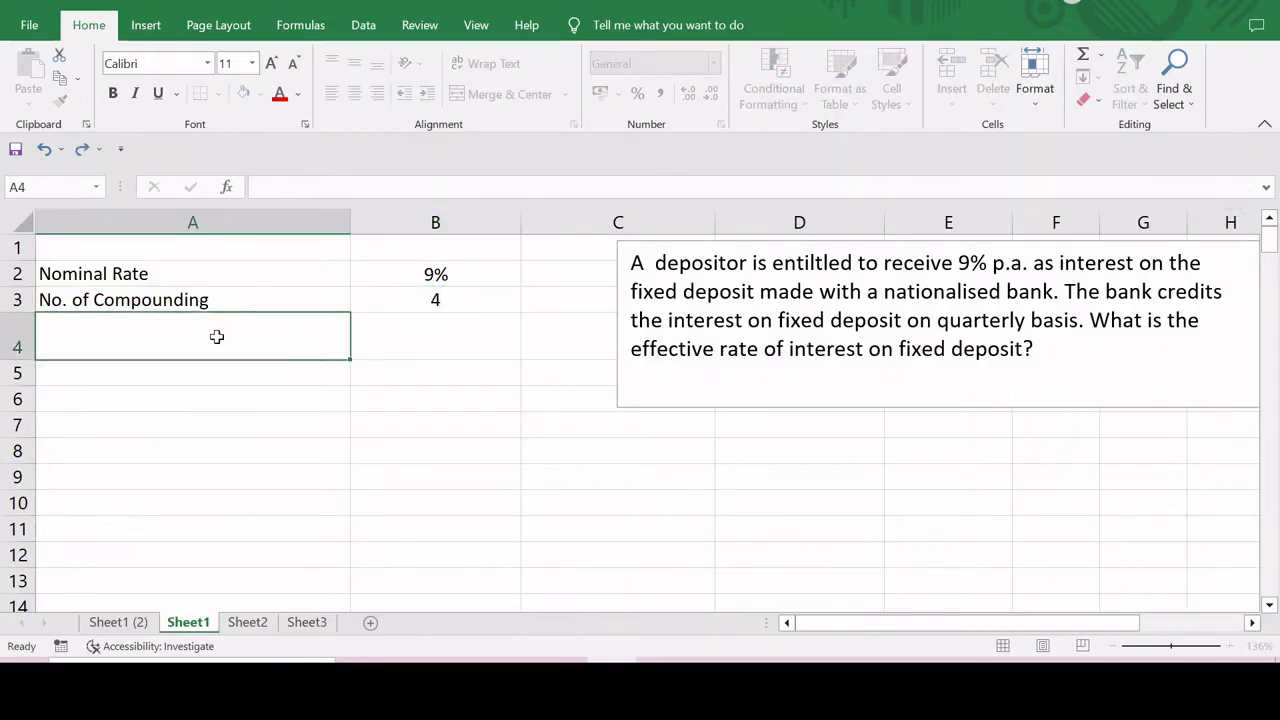
{"action": "type", "text": "Effective "}
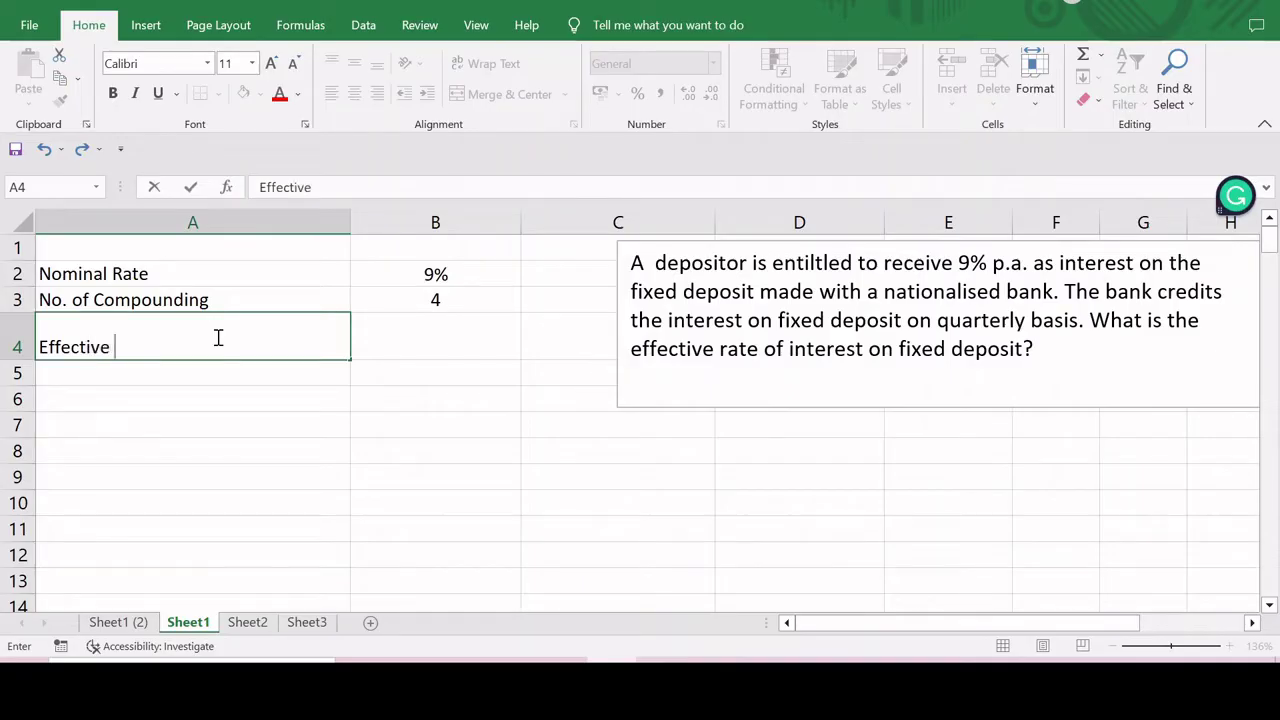
{"action": "type", "text": "Rate"}
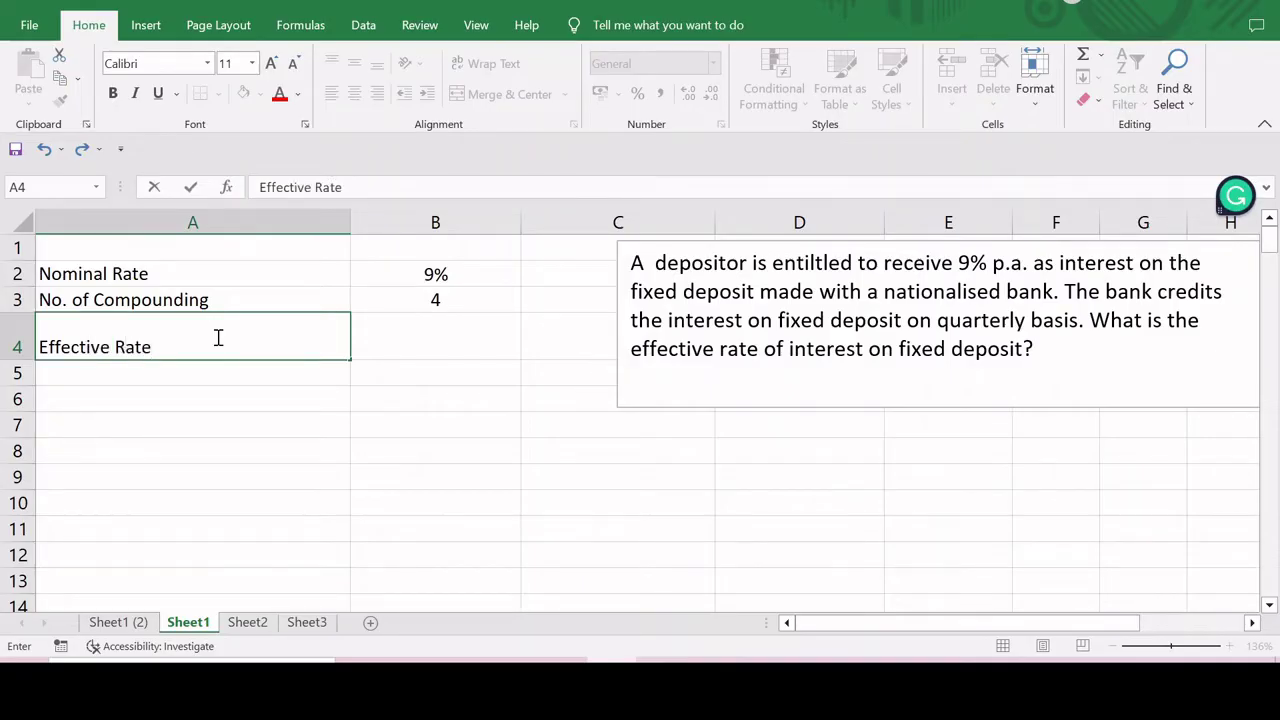
{"action": "key", "text": "Tab"}
- Enter =EFFECT(B2,B3) in B4, giving a 9.308% effective rate
{"action": "type", "text": "="}
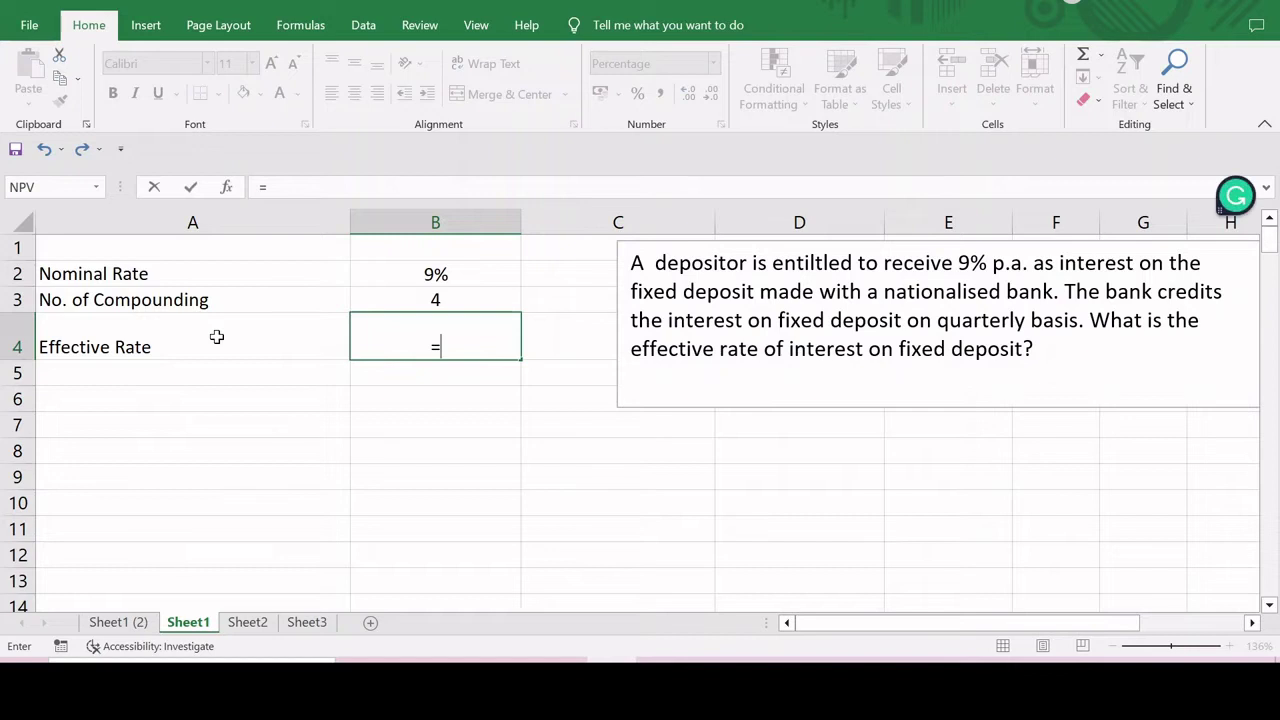
{"action": "type", "text": "Eff"}
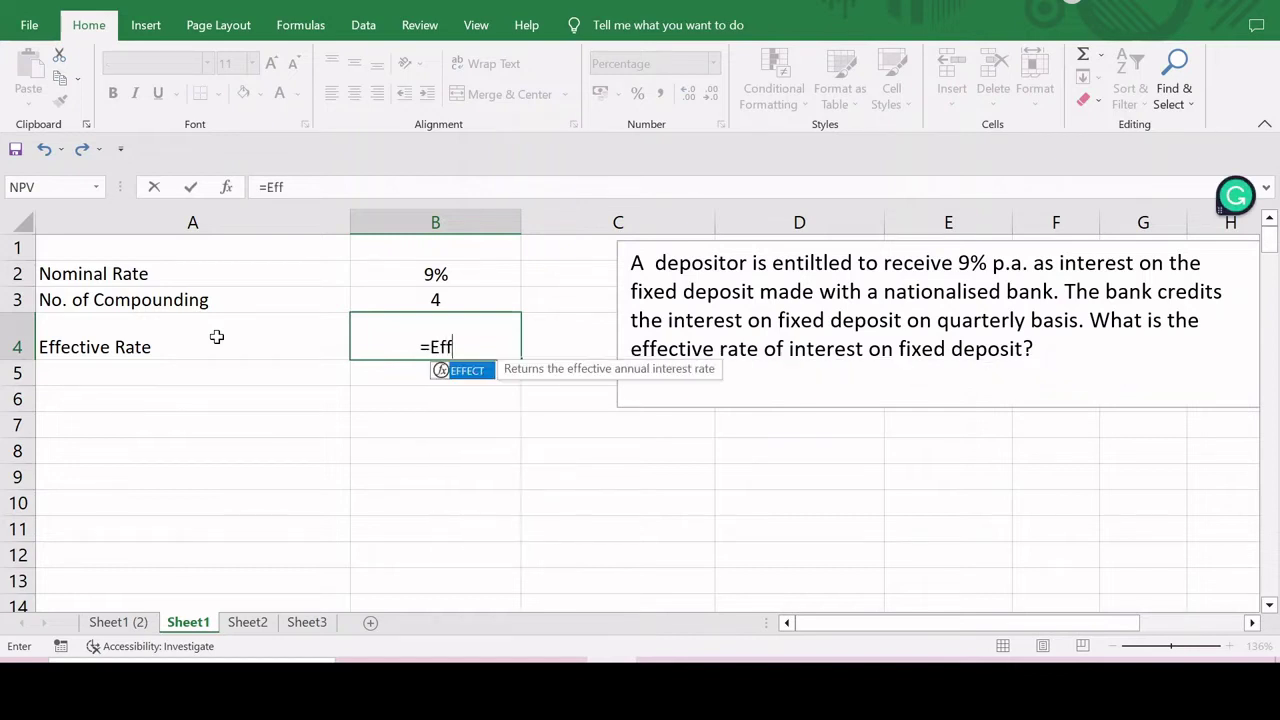
{"action": "type", "text": "ect("}
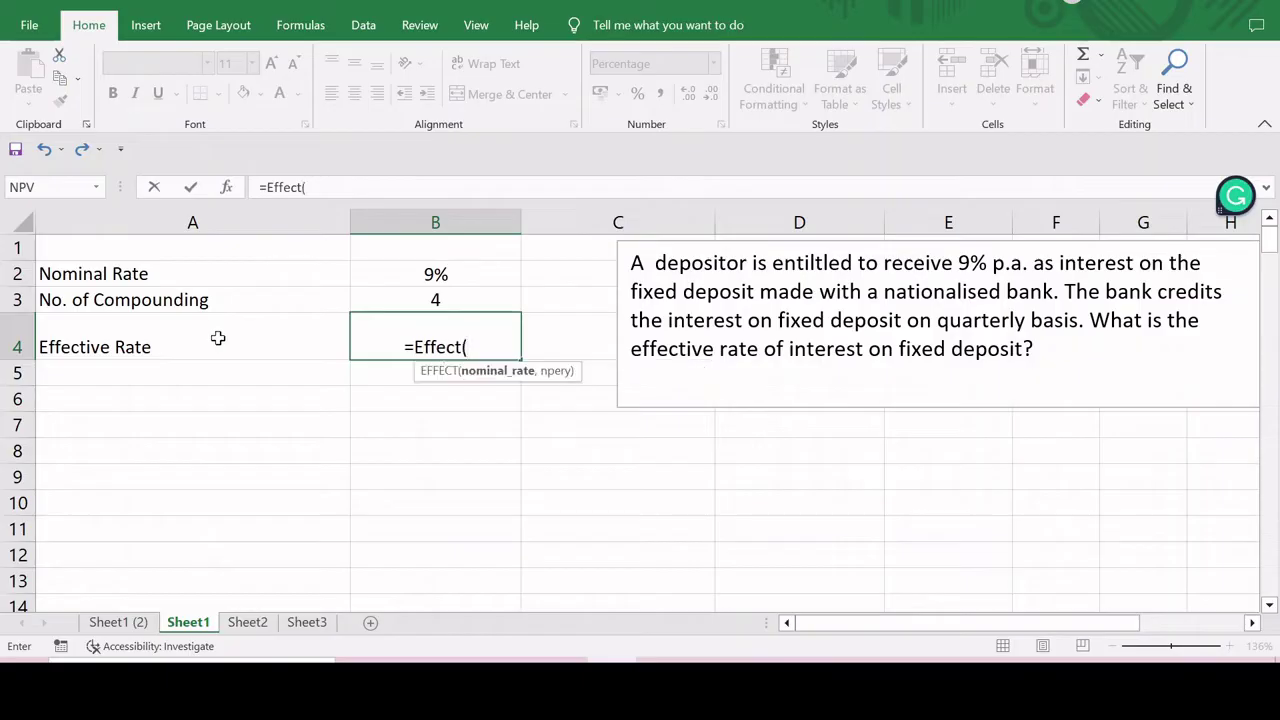
{"action": "left_click", "coordinate": [466, 271]}
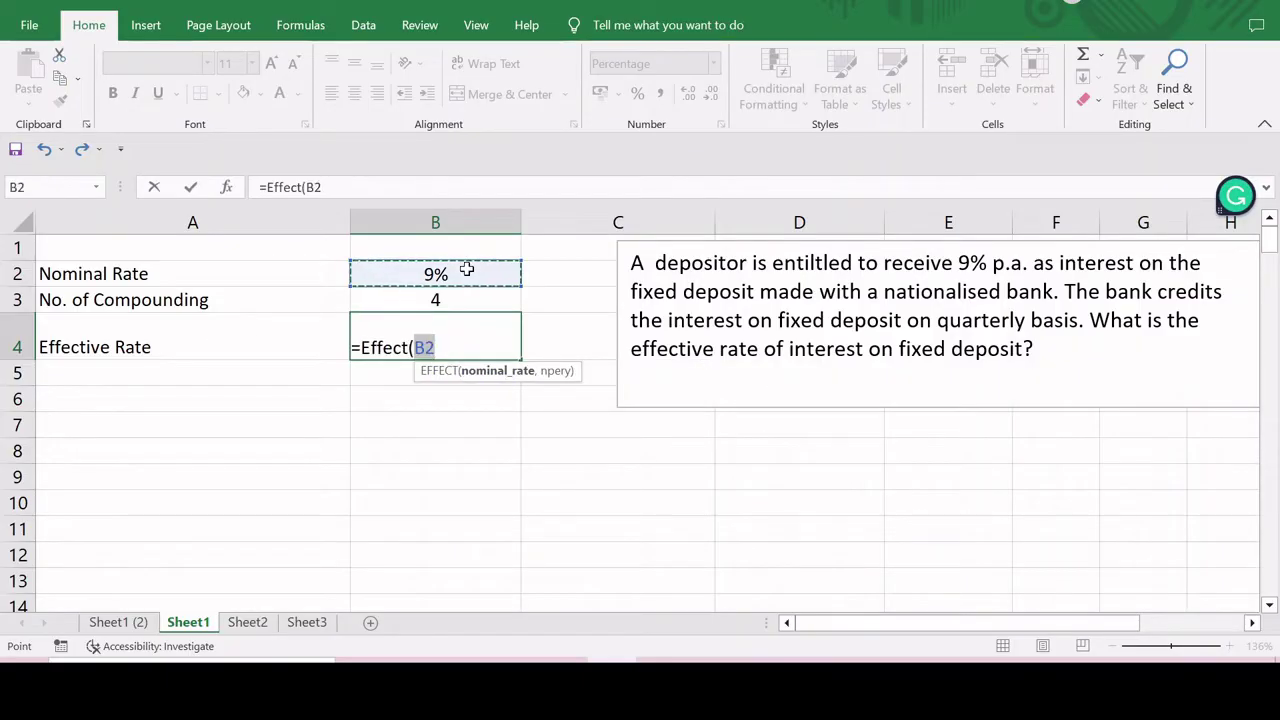
{"action": "type", "text": ","}
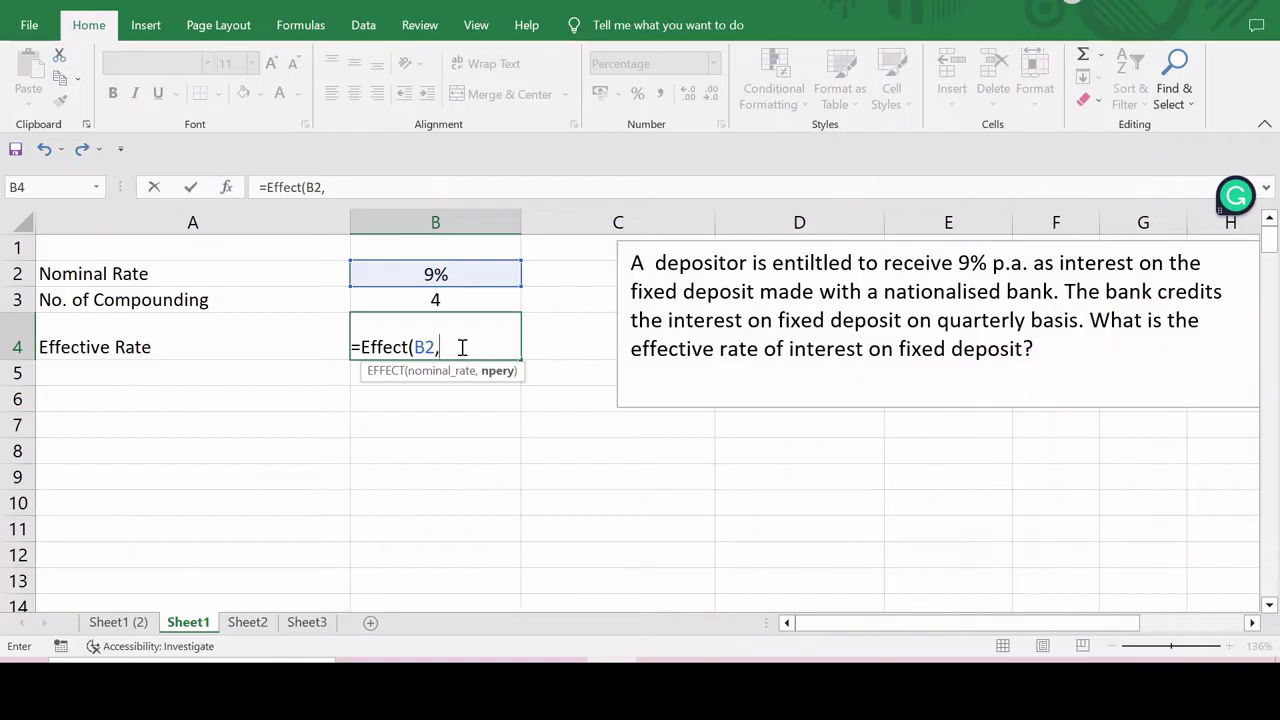
{"action": "left_click", "coordinate": [443, 300]}
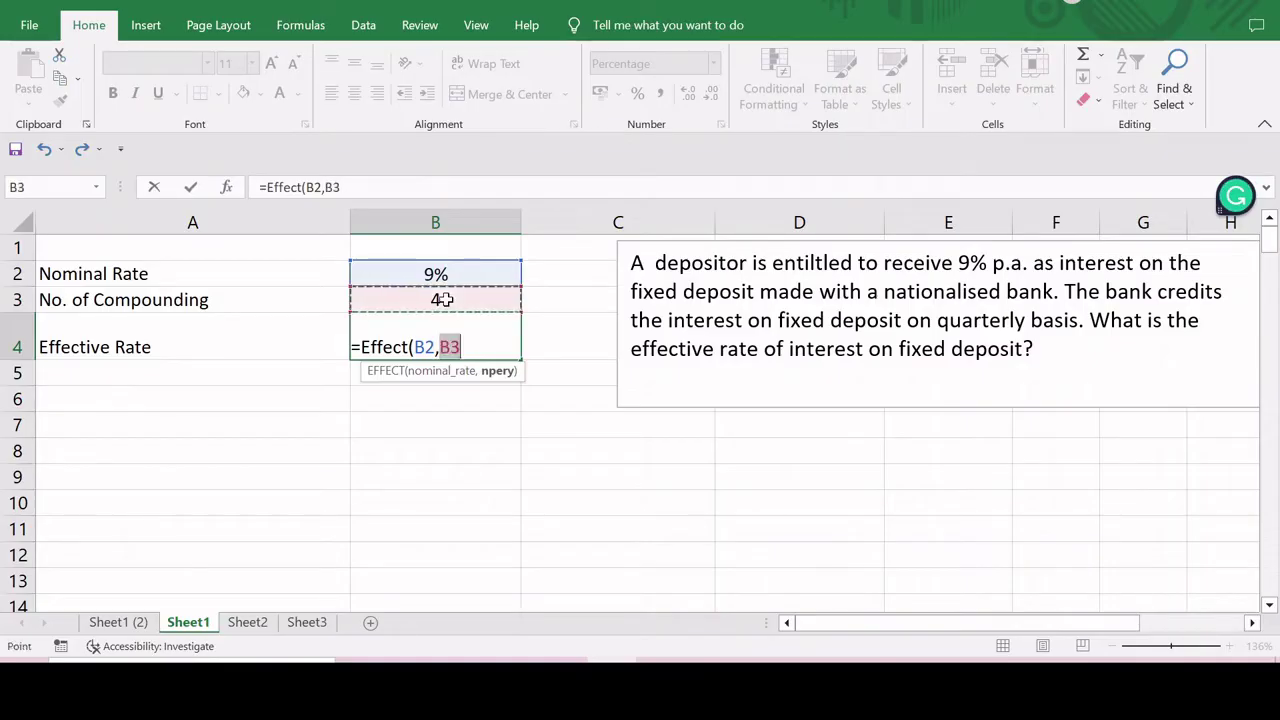
{"action": "type", "text": ")"}
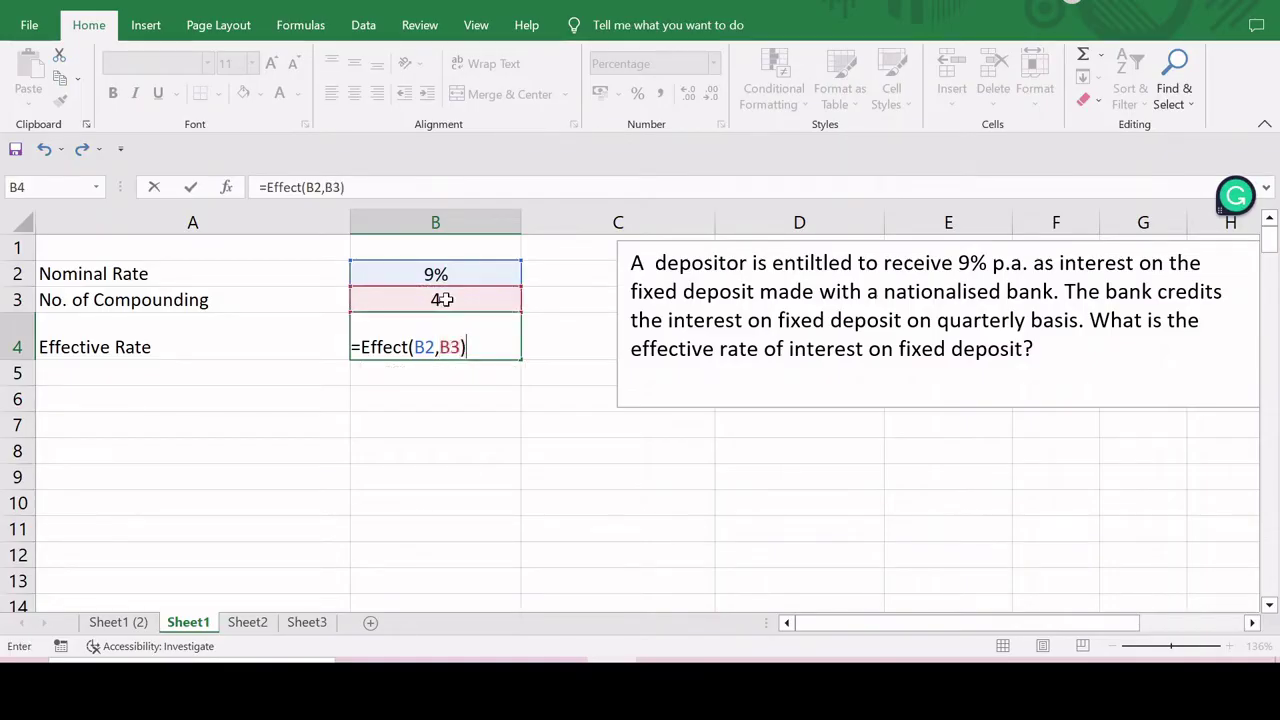
{"action": "key", "text": "Return"}
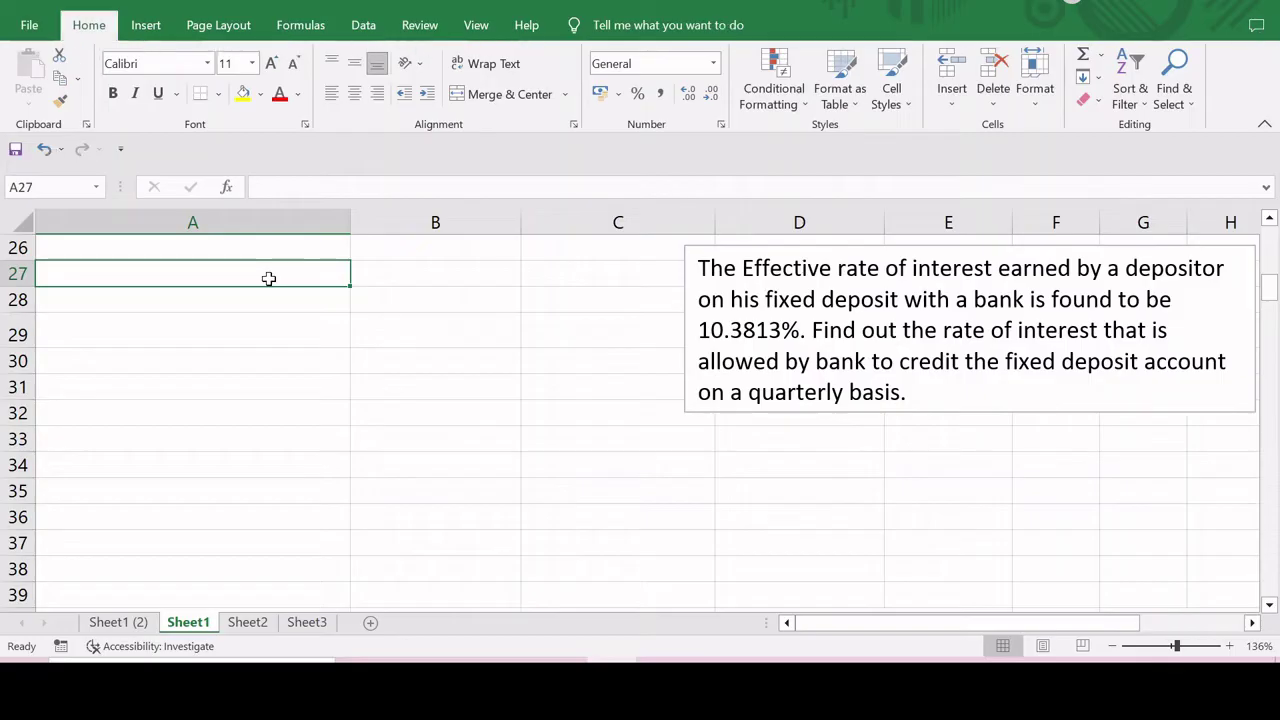
- Label A27 'Effective Rate' with 10.3813% in B27
{"action": "type", "text": "E"}
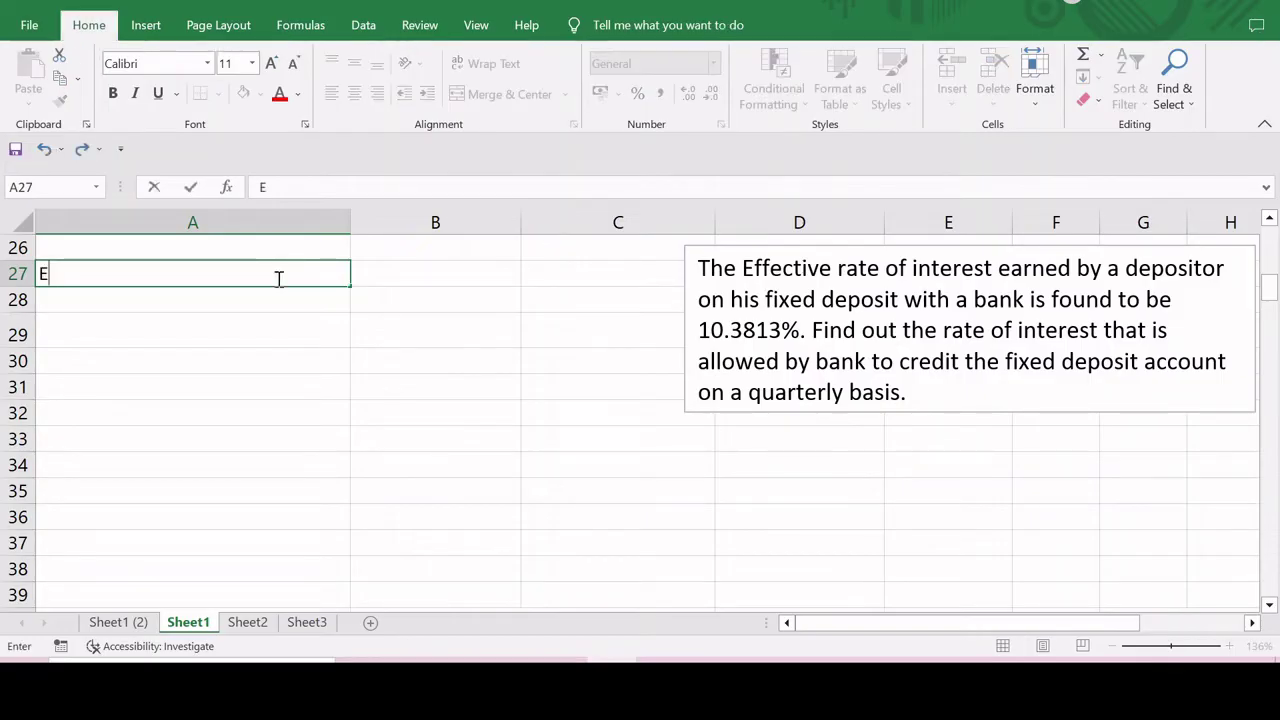
{"action": "type", "text": "ffecti"}
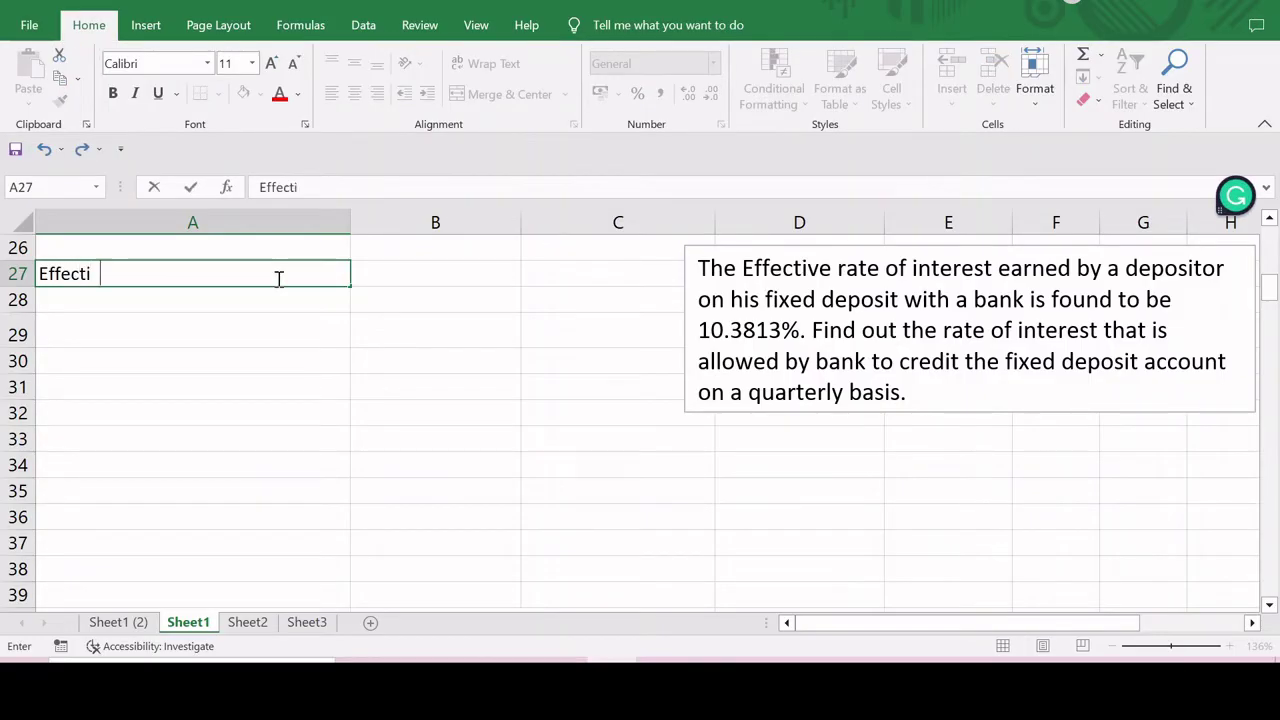
{"action": "type", "text": "ve Rate"}
{"action": "key", "text": "Tab"}
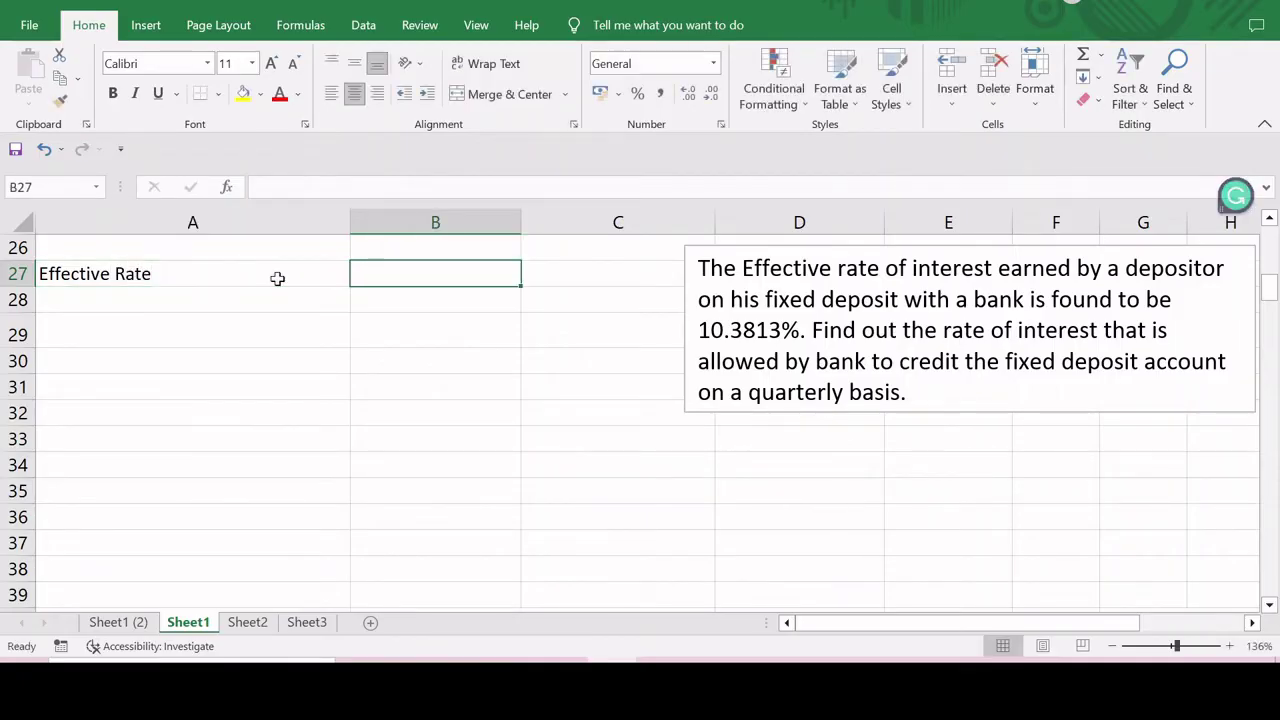
{"action": "type", "text": "10"}
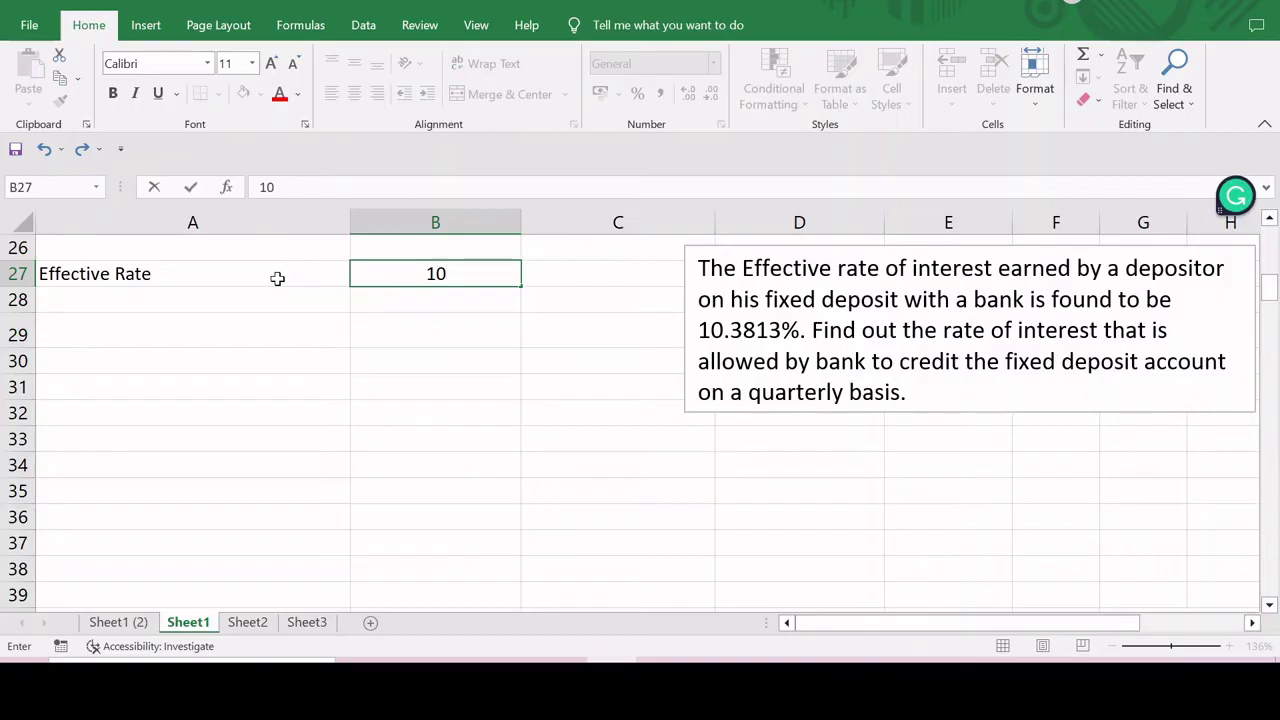
{"action": "type", "text": ".3813%"}
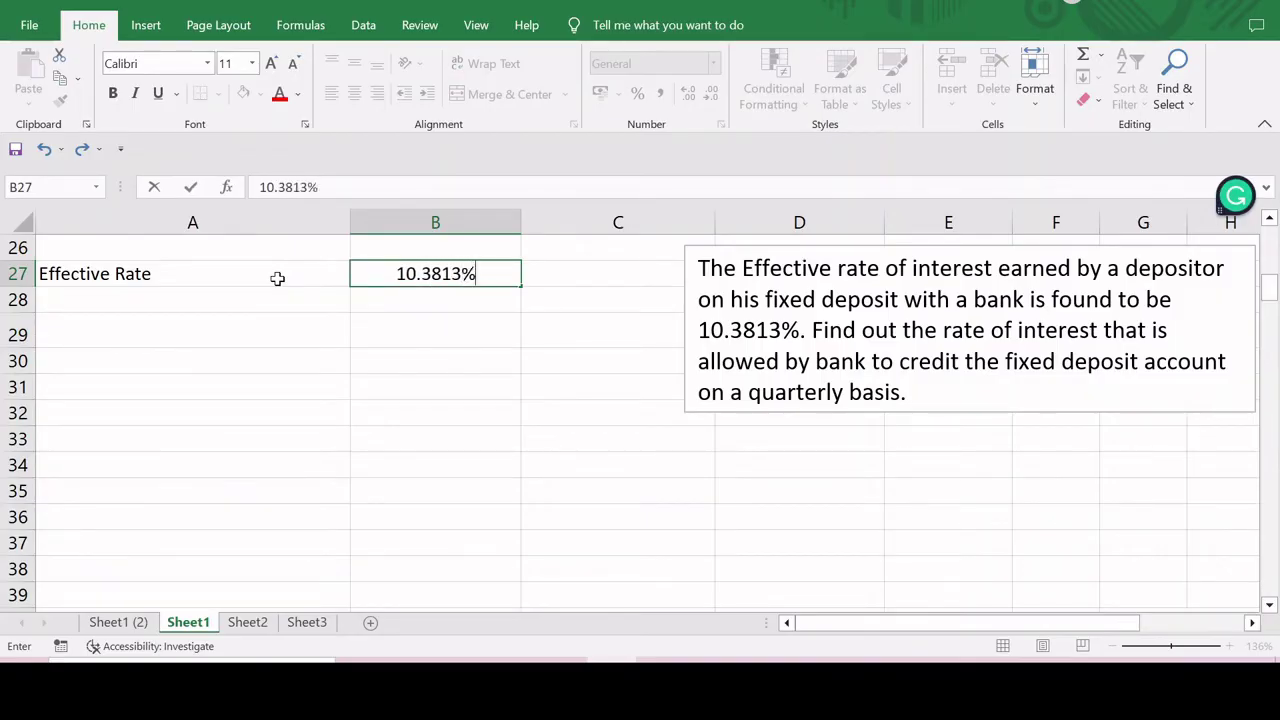
{"action": "left_click", "coordinate": [243, 301]}
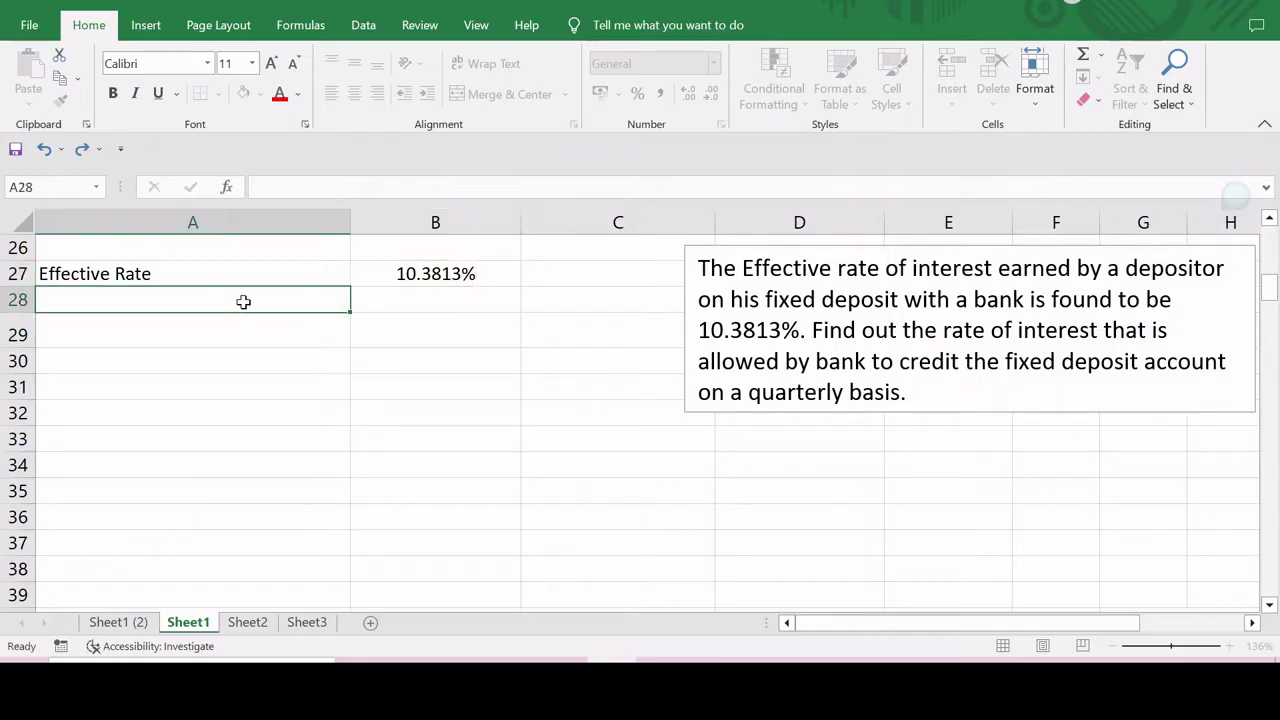
- Add 'No. of Compounding' with 4 in row 28 and a 'Nominal Rate' label in A29
{"action": "type", "text": "No."}
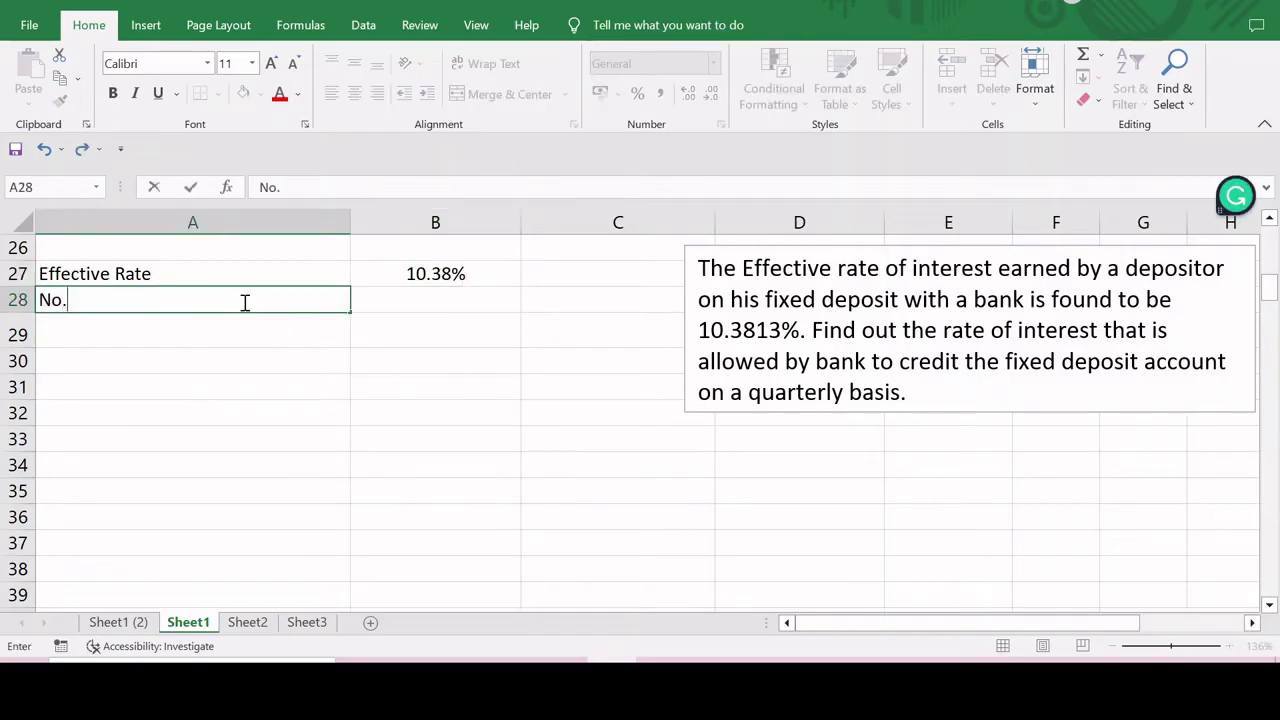
{"action": "type", "text": " of Comp"}
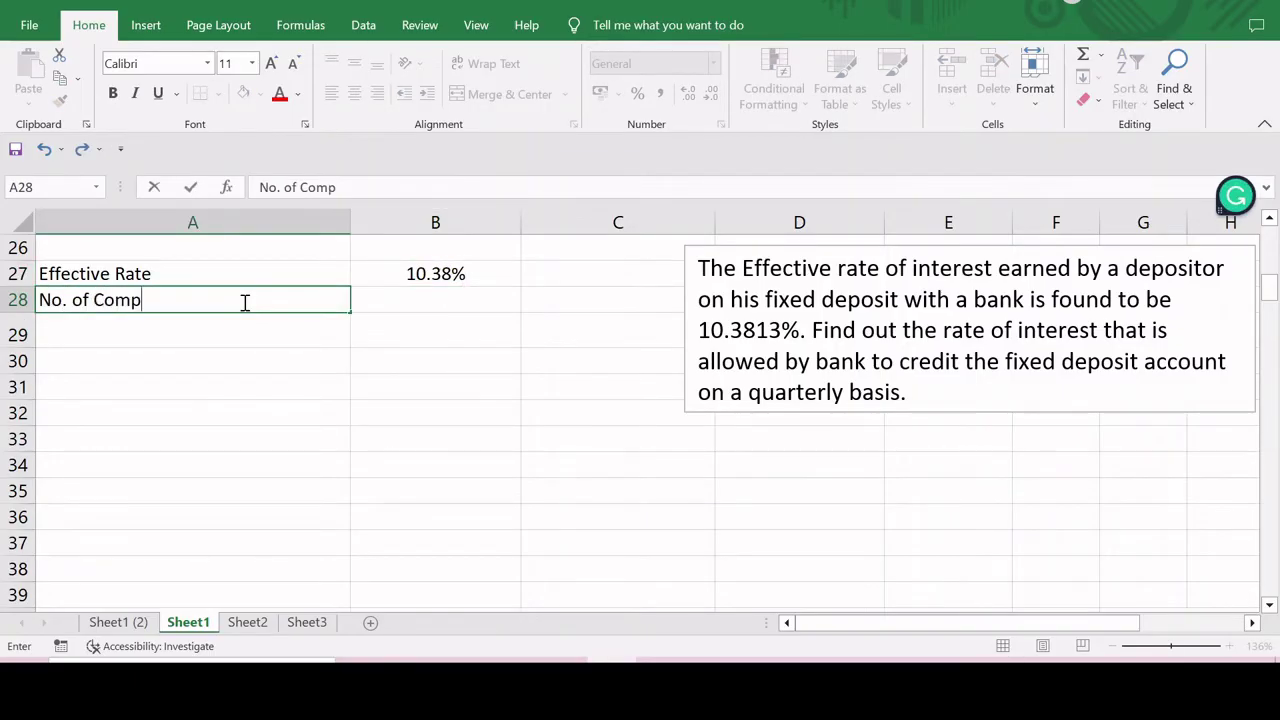
{"action": "type", "text": "ounding"}
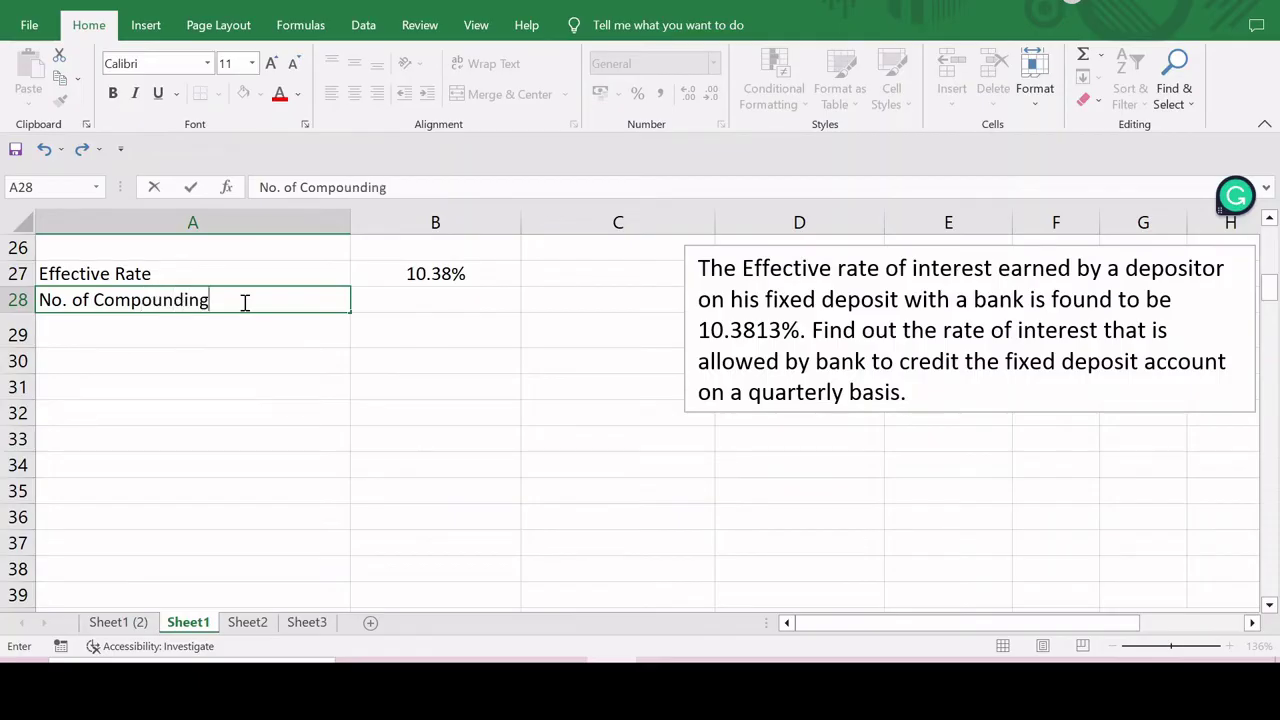
{"action": "key", "text": "Tab"}
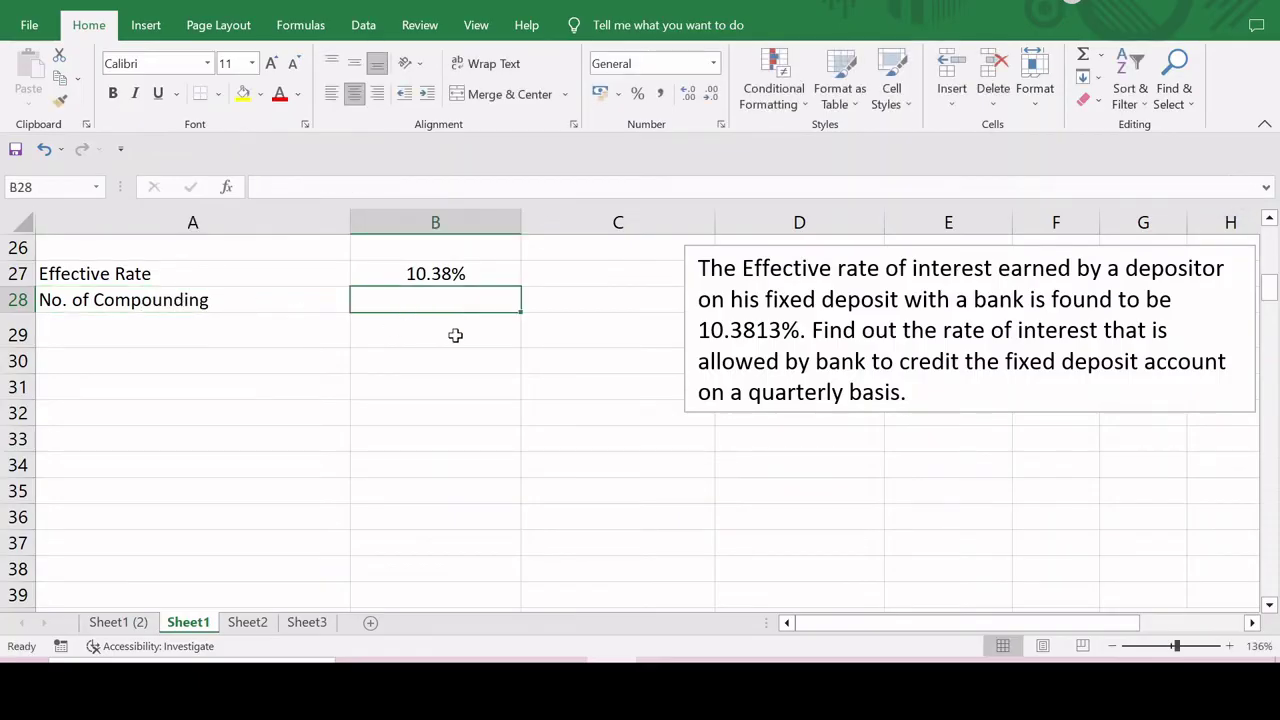
{"action": "type", "text": "4"}
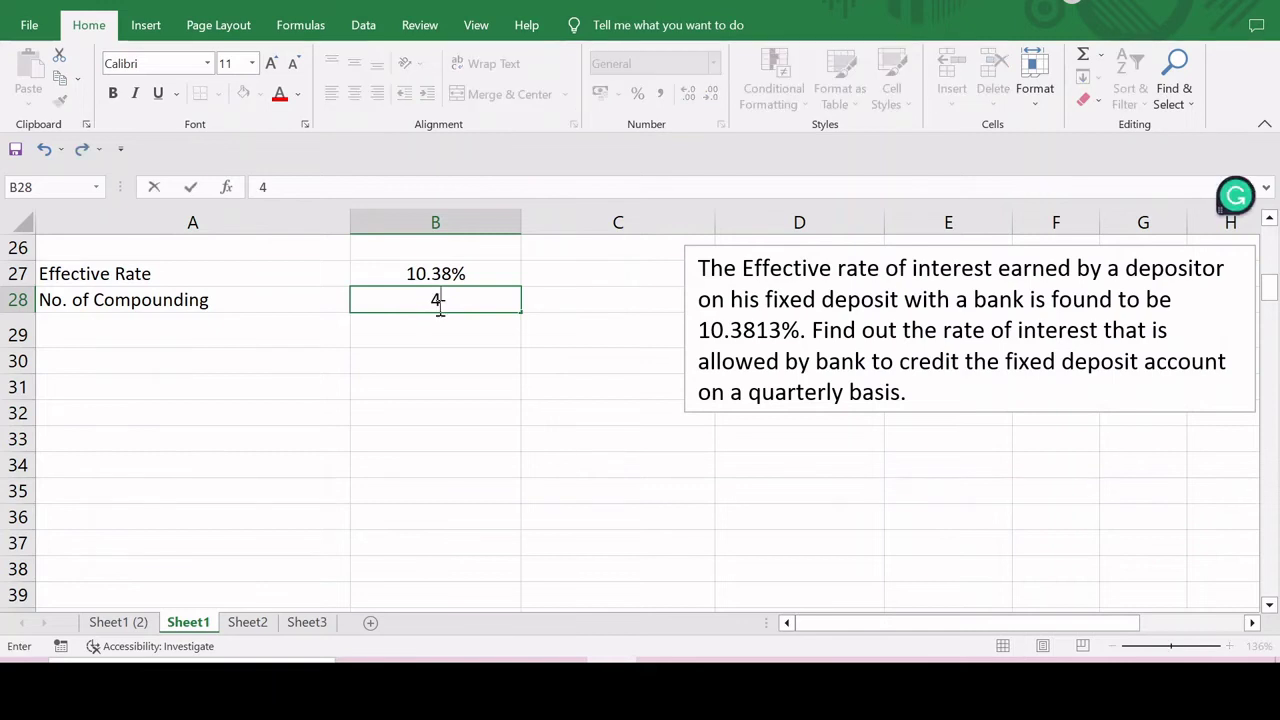
{"action": "key", "text": "Return"}
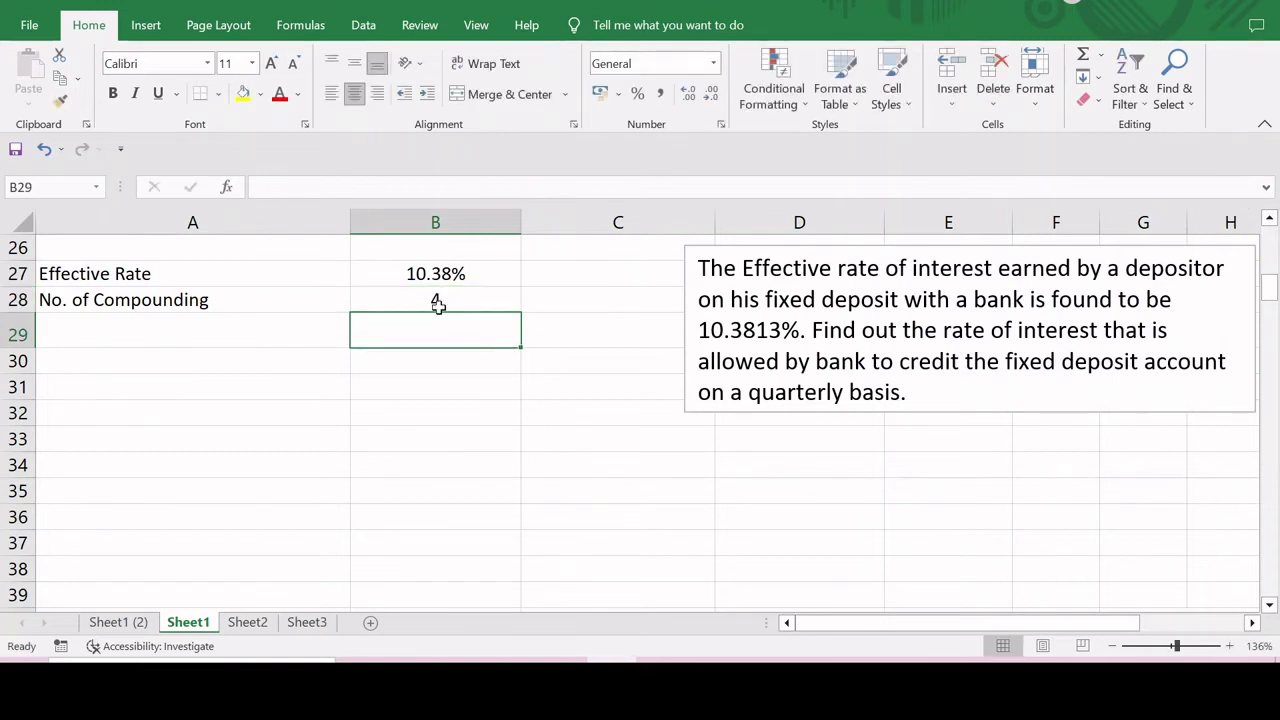
{"action": "left_click", "coordinate": [305, 326]}
{"action": "type", "text": "No"}
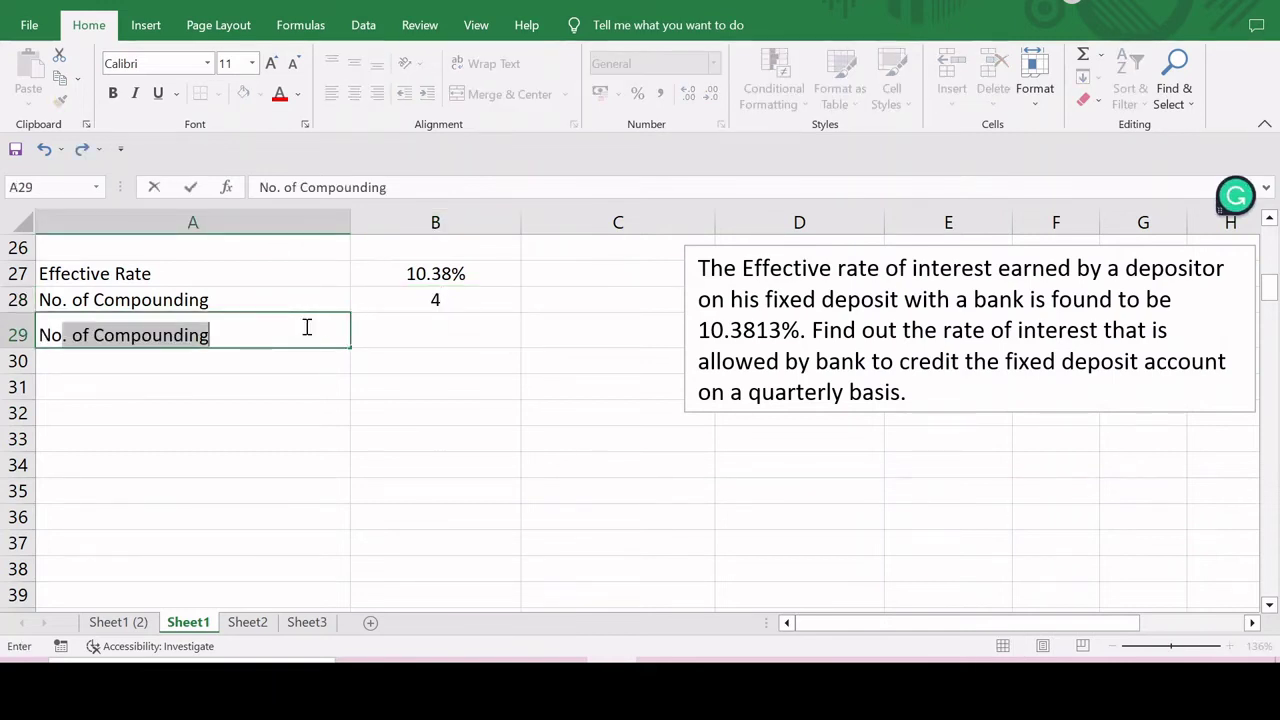
{"action": "type", "text": "minal"}
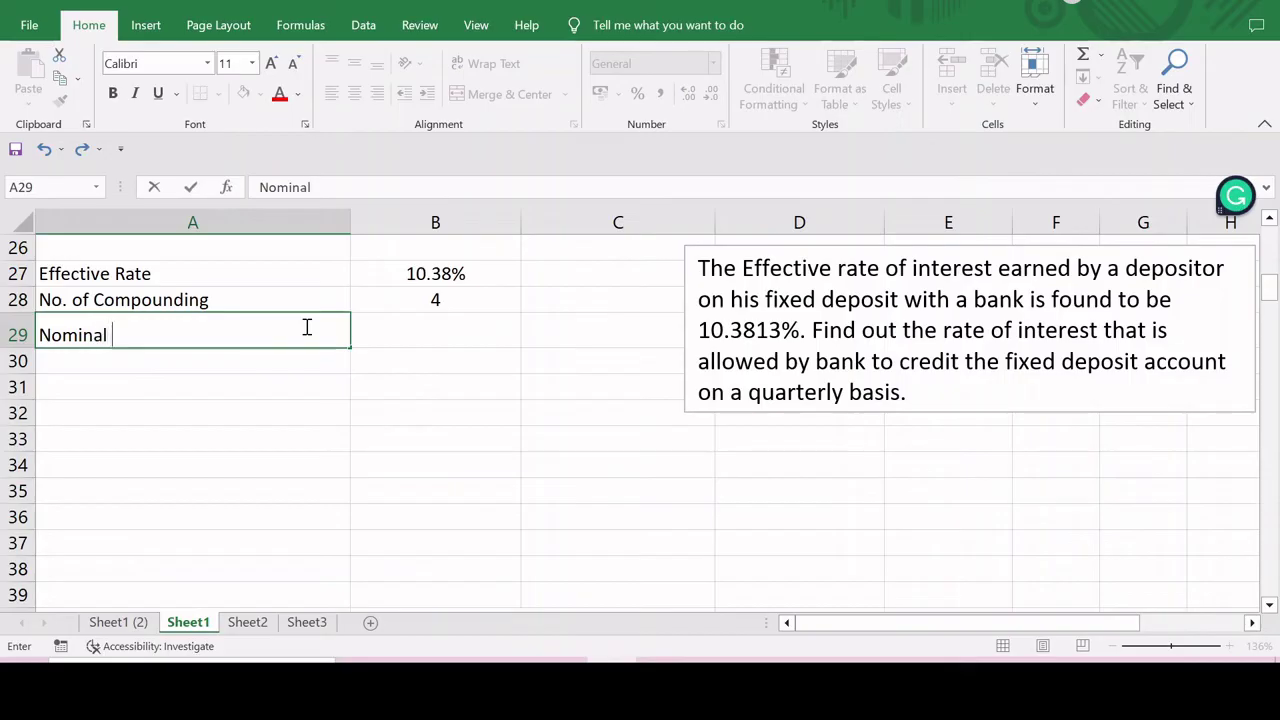
{"action": "type", "text": " Rate"}
{"action": "key", "text": "Tab"}
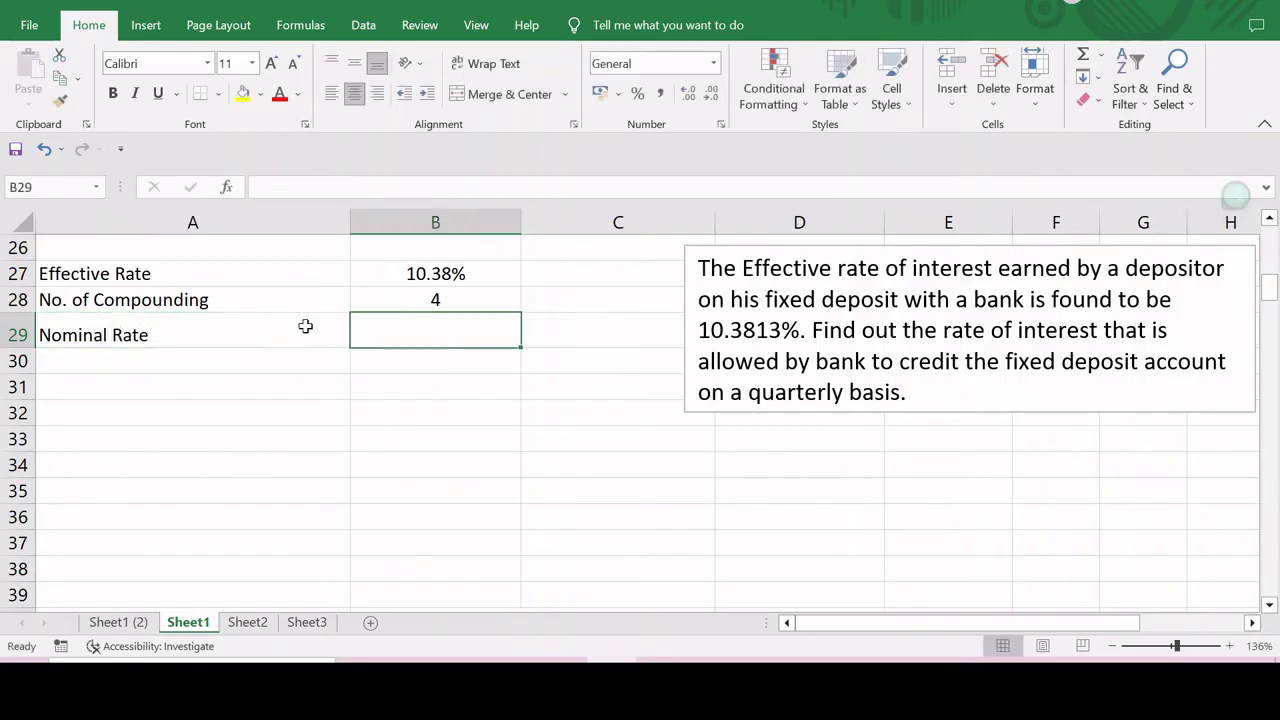
- Enter =NOMINAL(B27,B28) in B29, returning 0.100000102
{"action": "type", "text": "="}
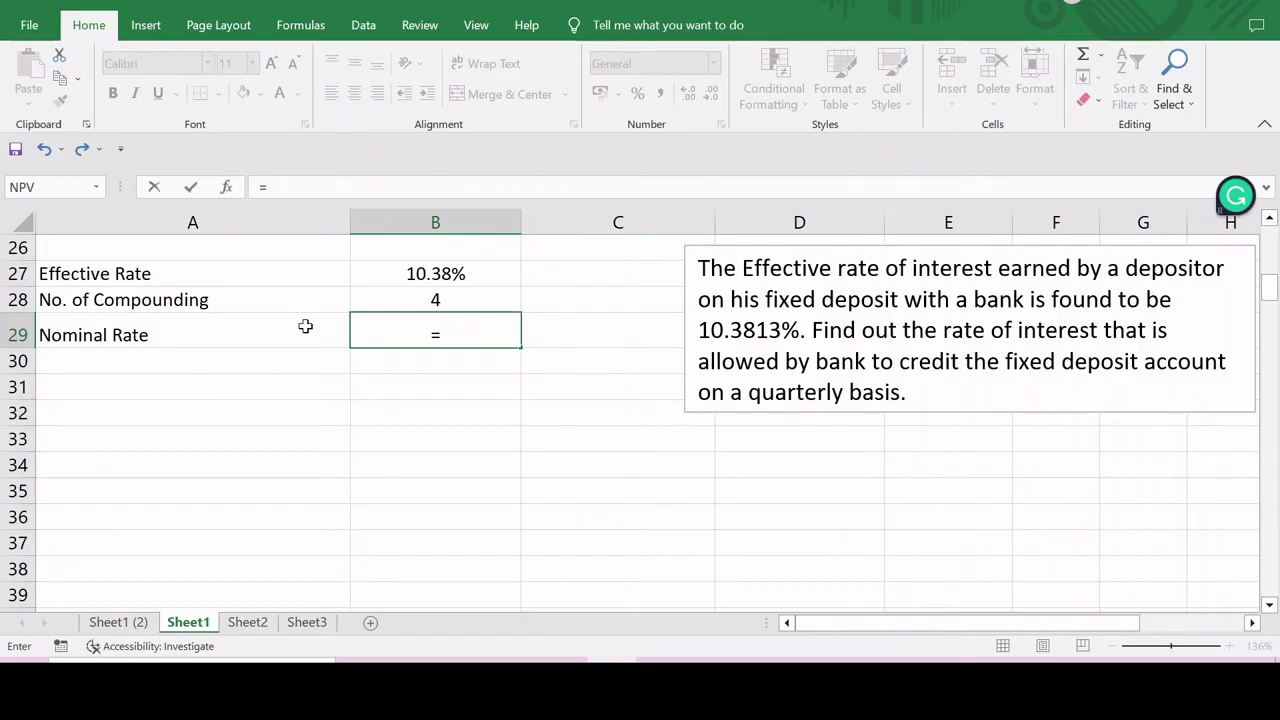
{"action": "type", "text": "N"}
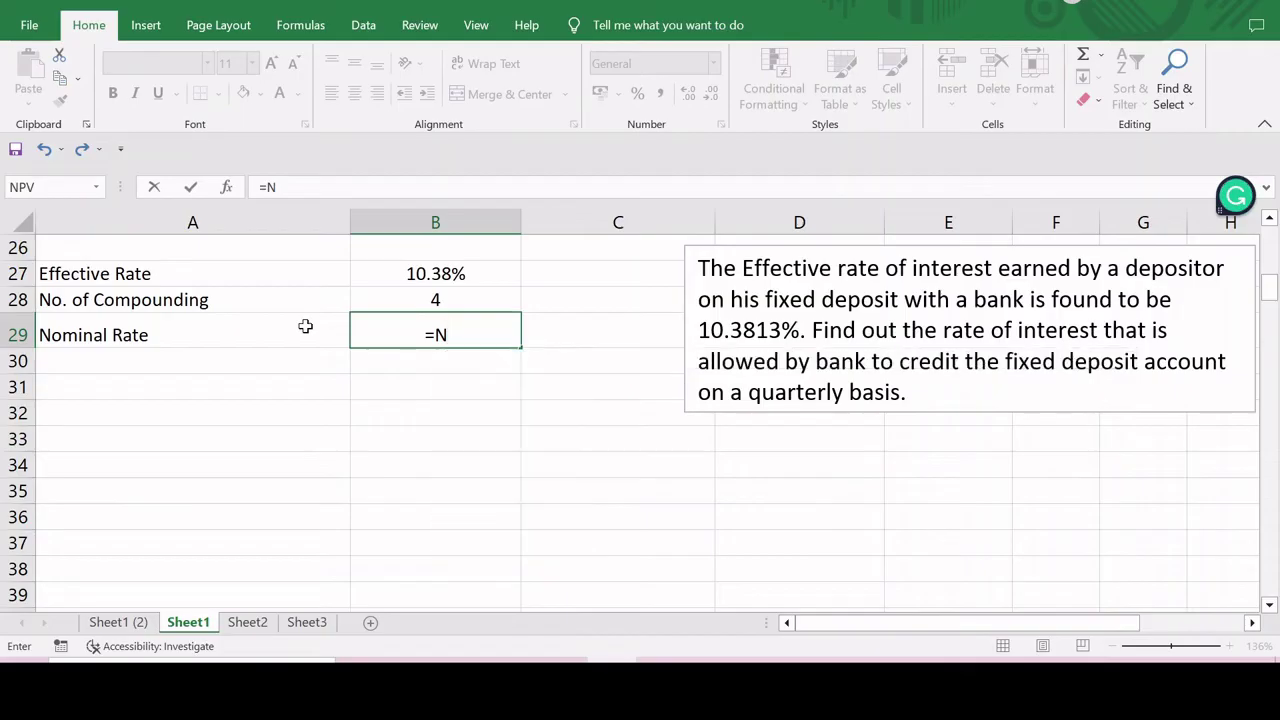
{"action": "type", "text": "omin"}
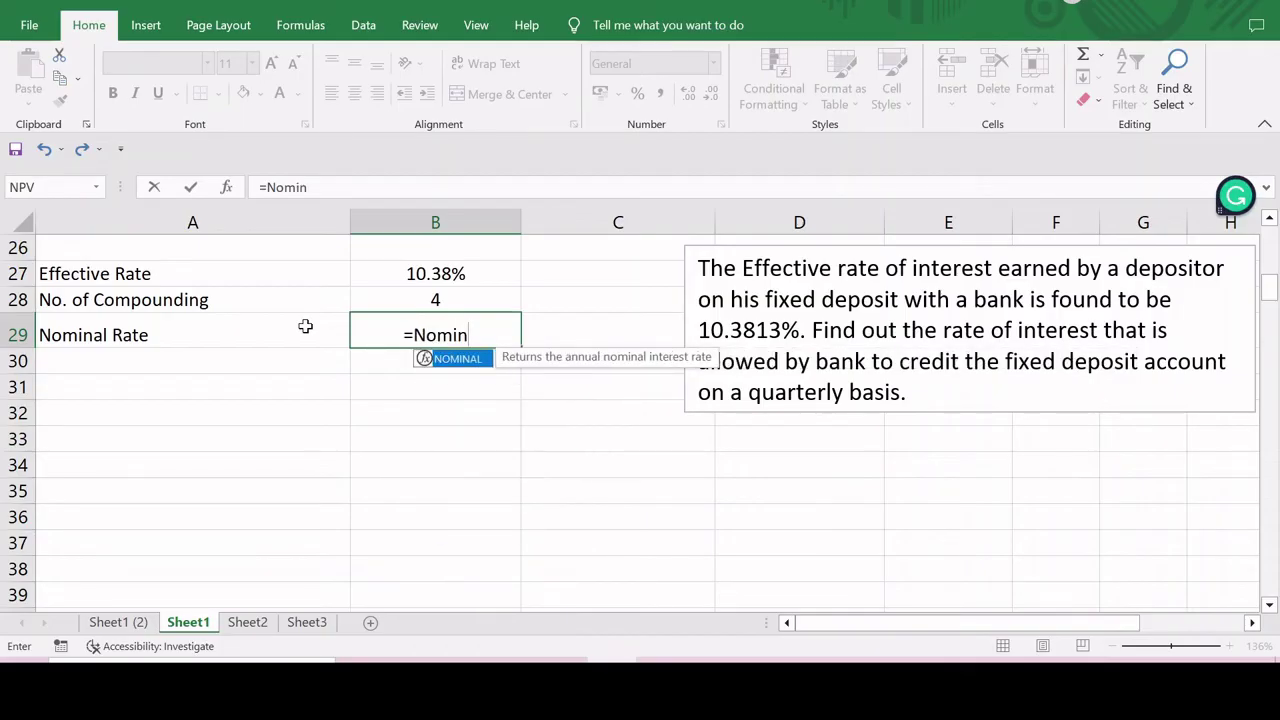
{"action": "type", "text": "al("}
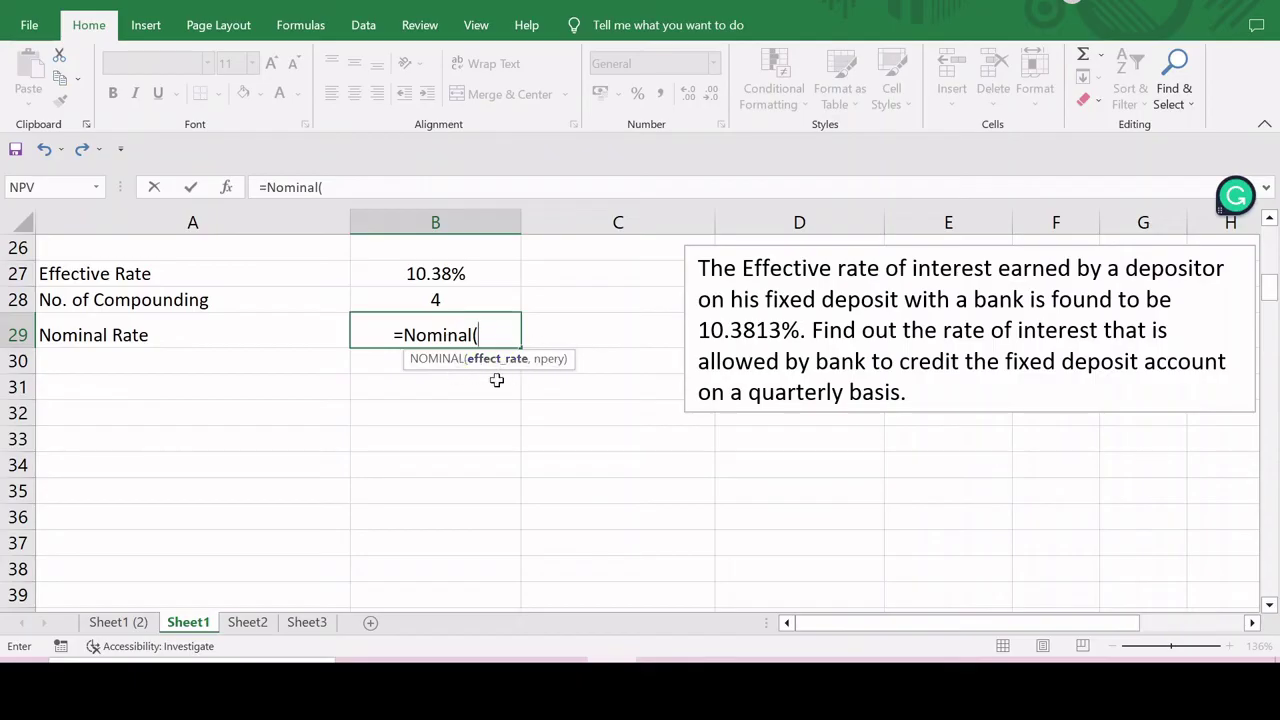
{"action": "left_click", "coordinate": [457, 274]}
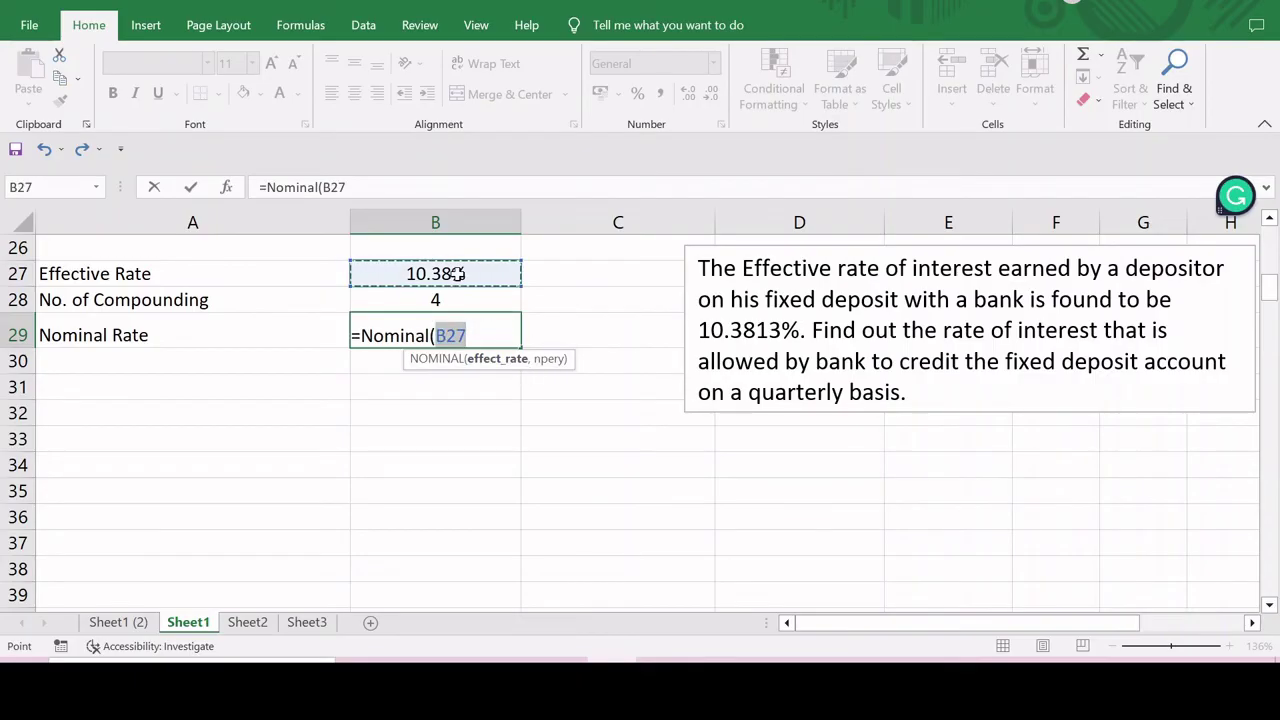
{"action": "type", "text": ","}
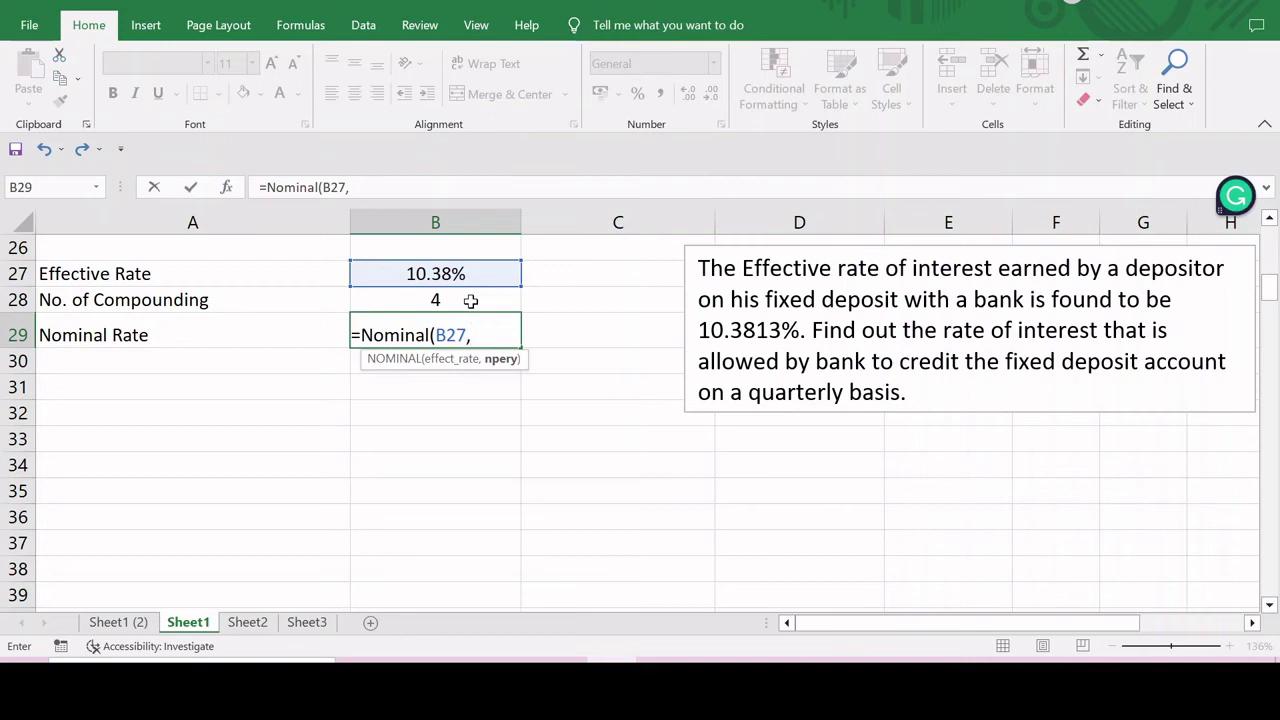
{"action": "left_click", "coordinate": [470, 300]}
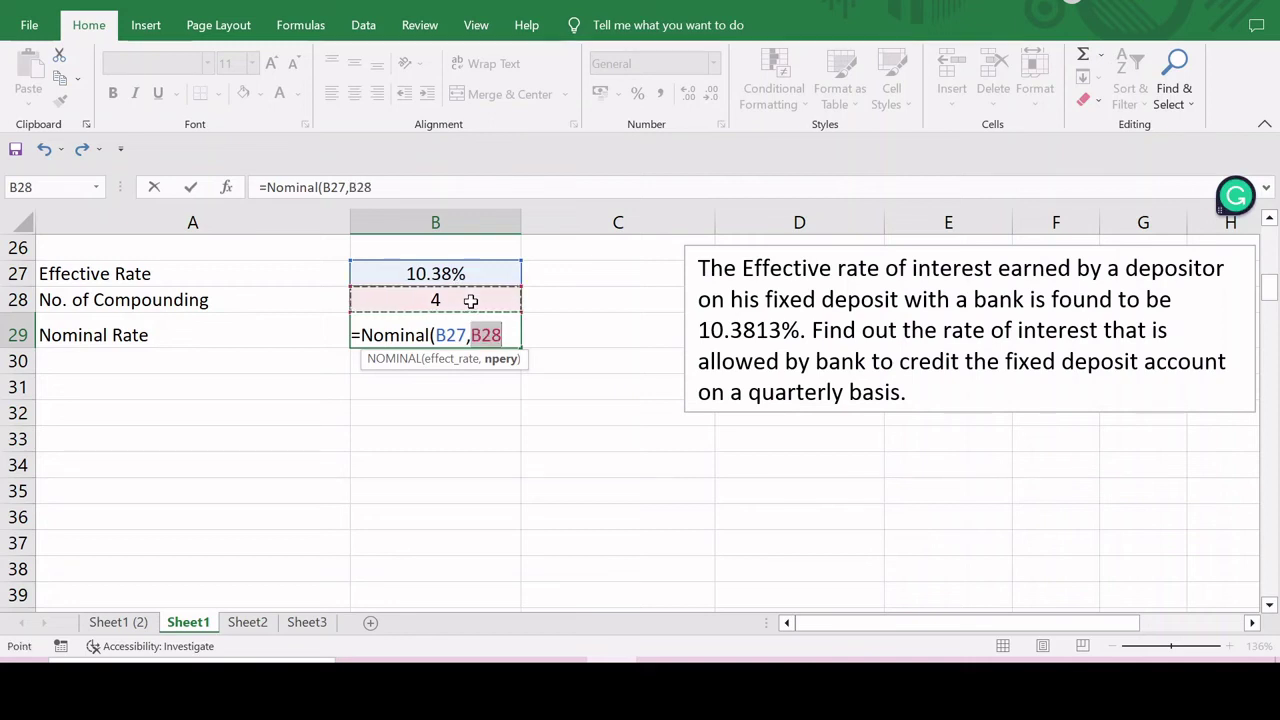
{"action": "type", "text": ")"}
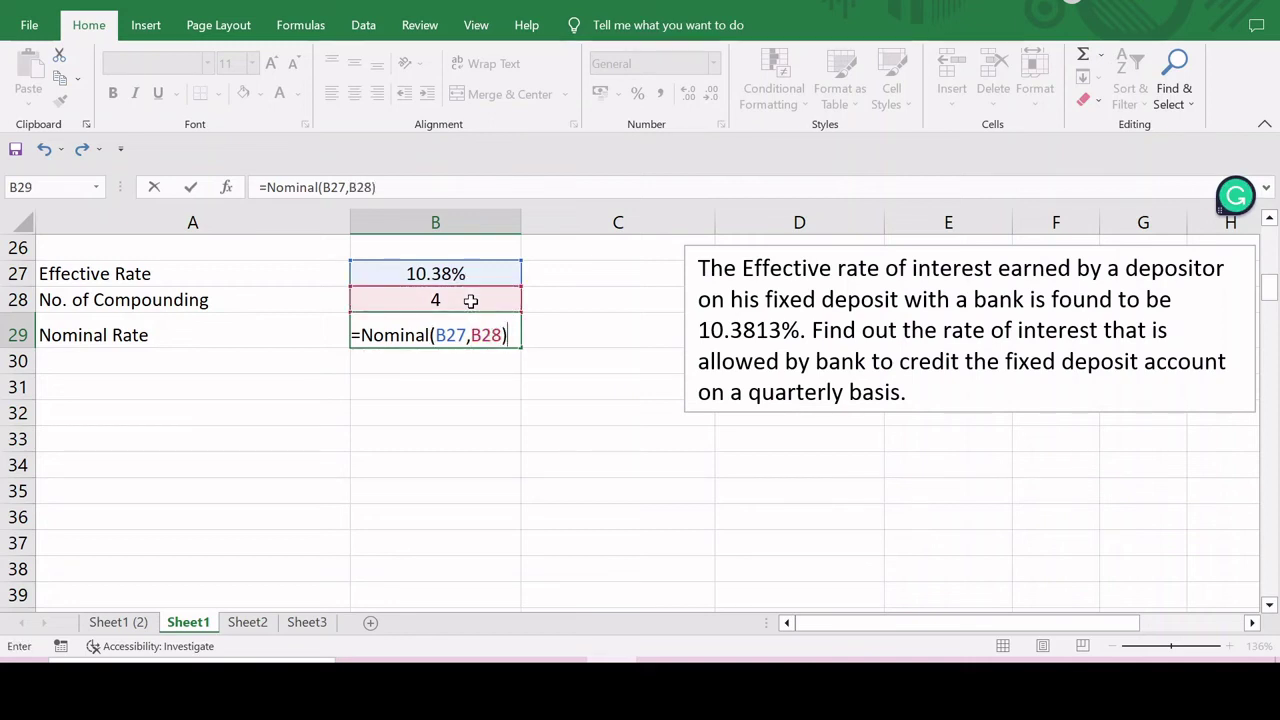
{"action": "key", "text": "Return"}
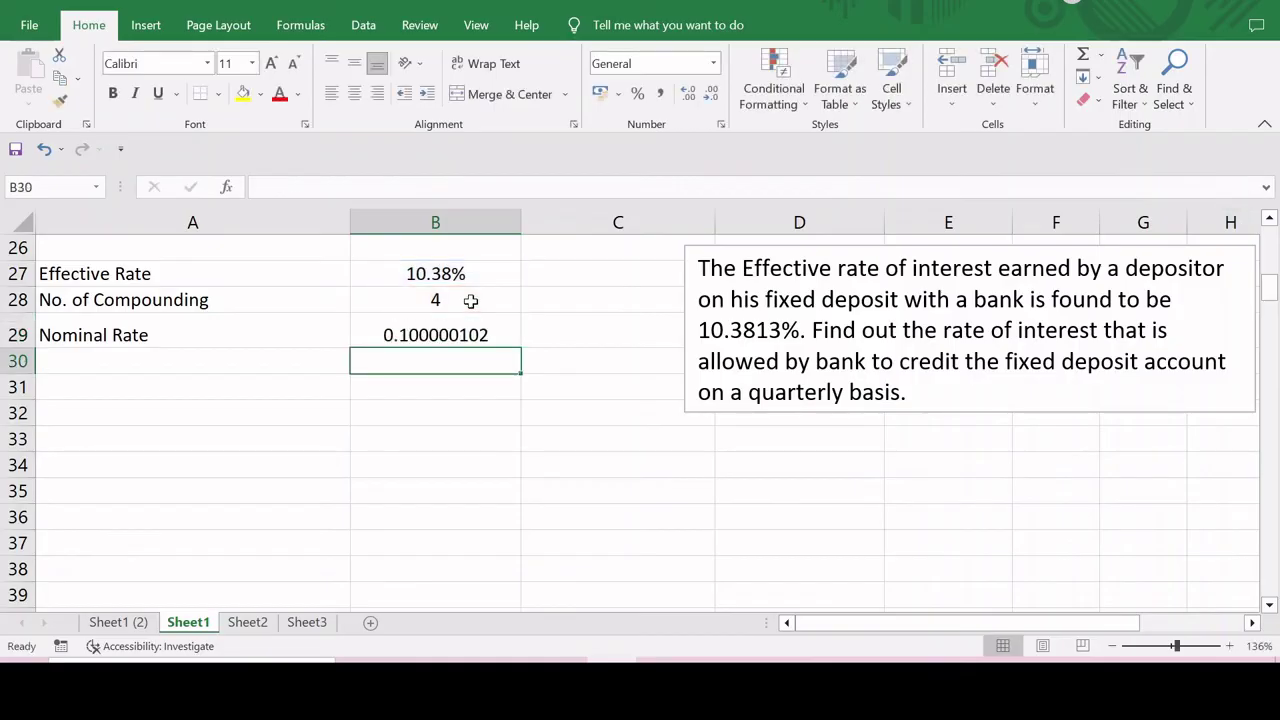
- Adjust B29's decimal places and apply Percent Style so it shows 10%
{"action": "left_click", "coordinate": [455, 333]}
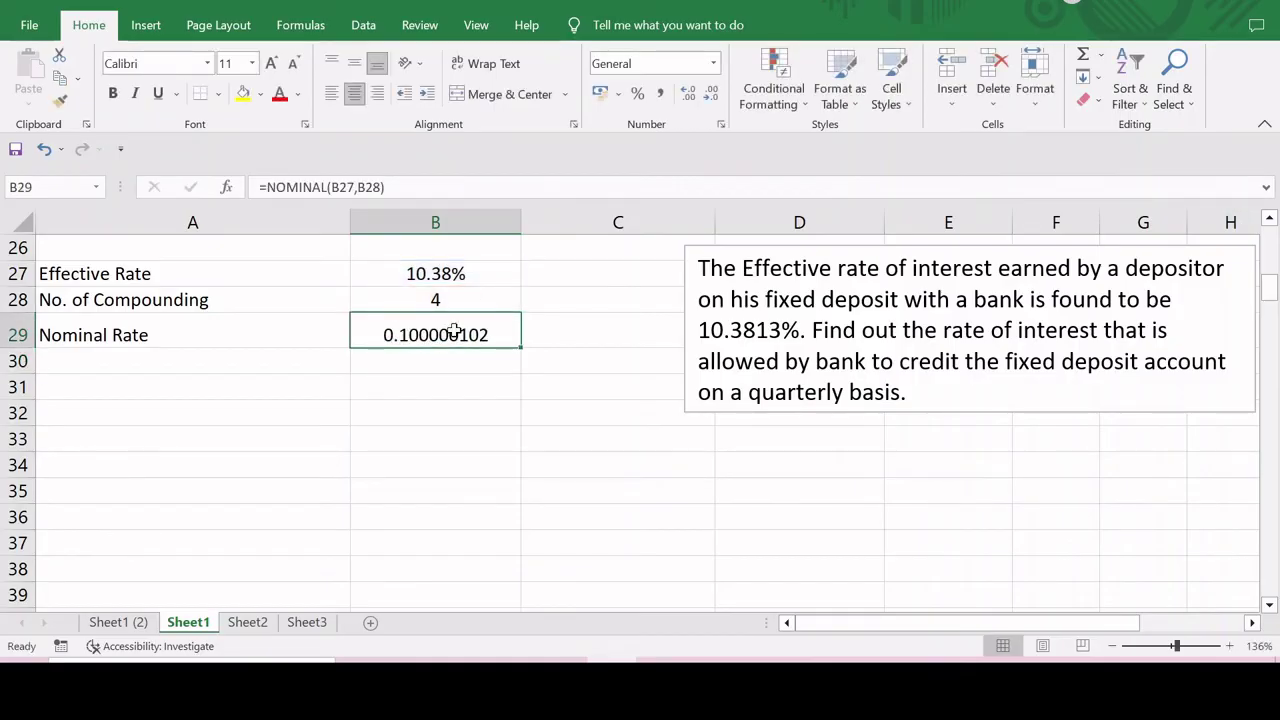
{"action": "left_click", "coordinate": [689, 92]}
{"action": "left_click", "coordinate": [689, 92]}
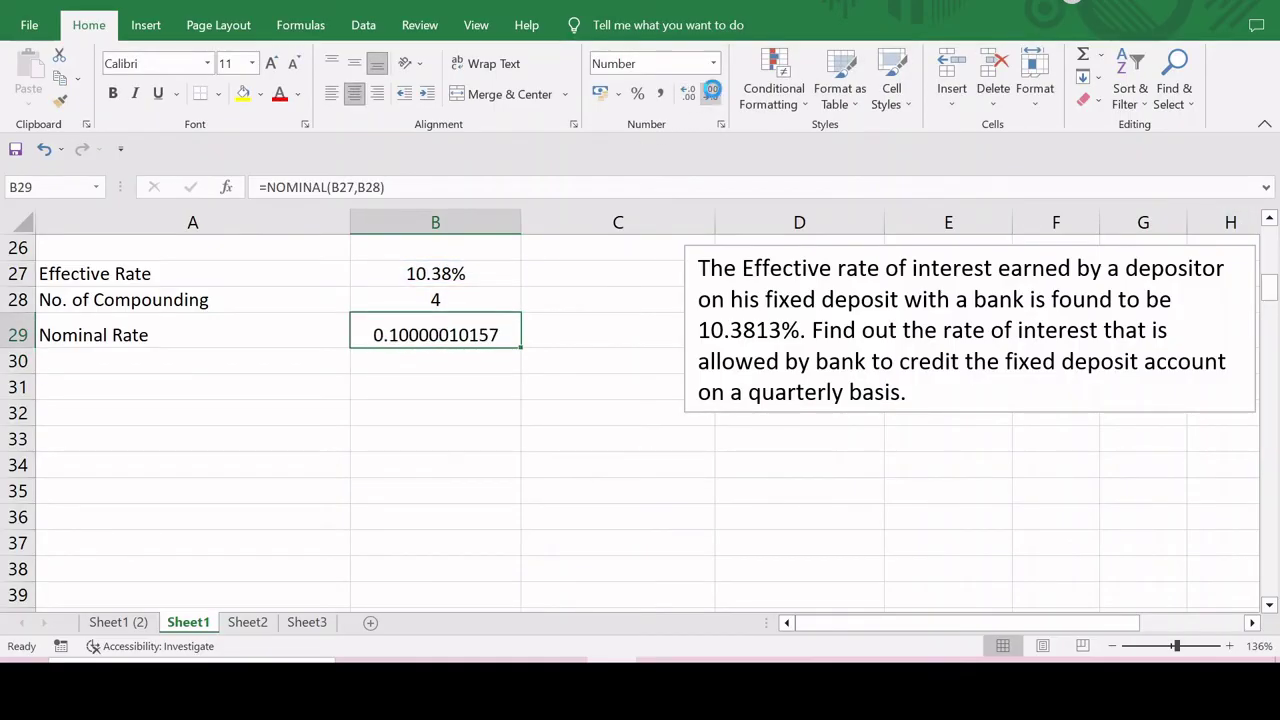
{"action": "left_click", "coordinate": [712, 92]}
{"action": "left_click", "coordinate": [712, 92]}
{"action": "left_click", "coordinate": [712, 92]}
{"action": "left_click", "coordinate": [712, 92]}
{"action": "left_click", "coordinate": [712, 92]}
{"action": "left_click", "coordinate": [712, 92]}
{"action": "left_click", "coordinate": [712, 92]}
{"action": "left_click", "coordinate": [712, 92]}
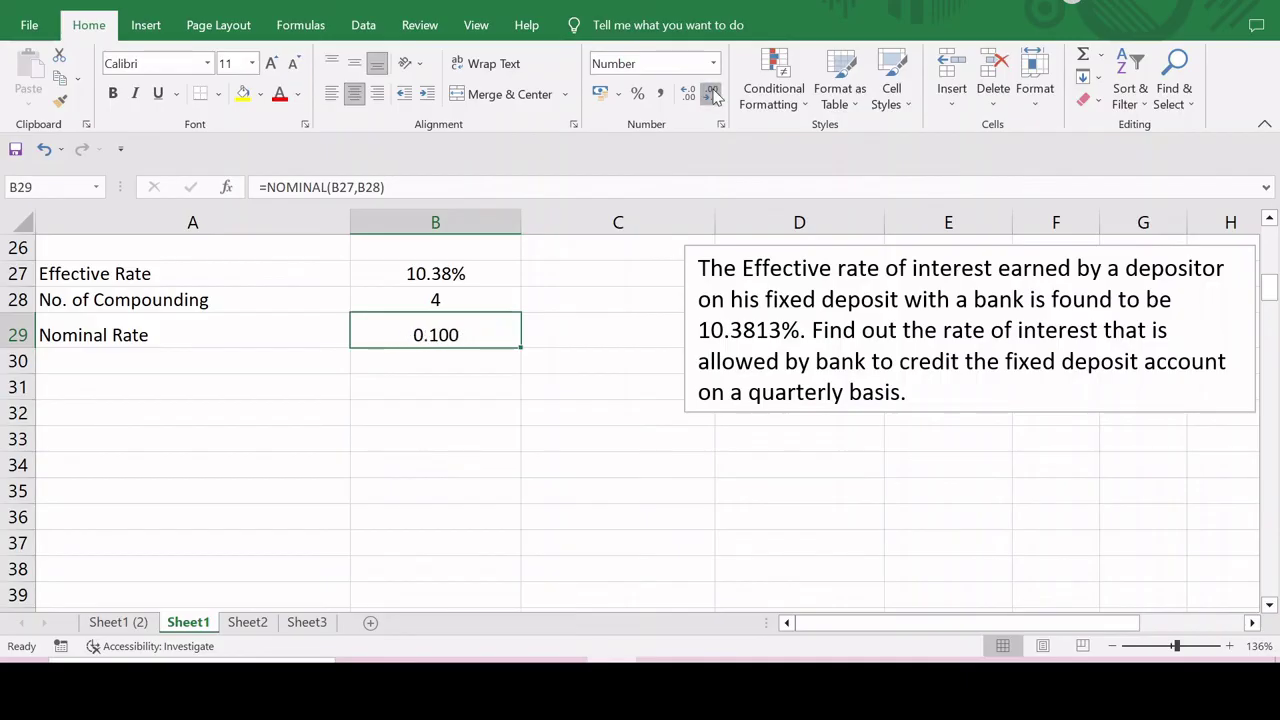
{"action": "left_click", "coordinate": [712, 92]}
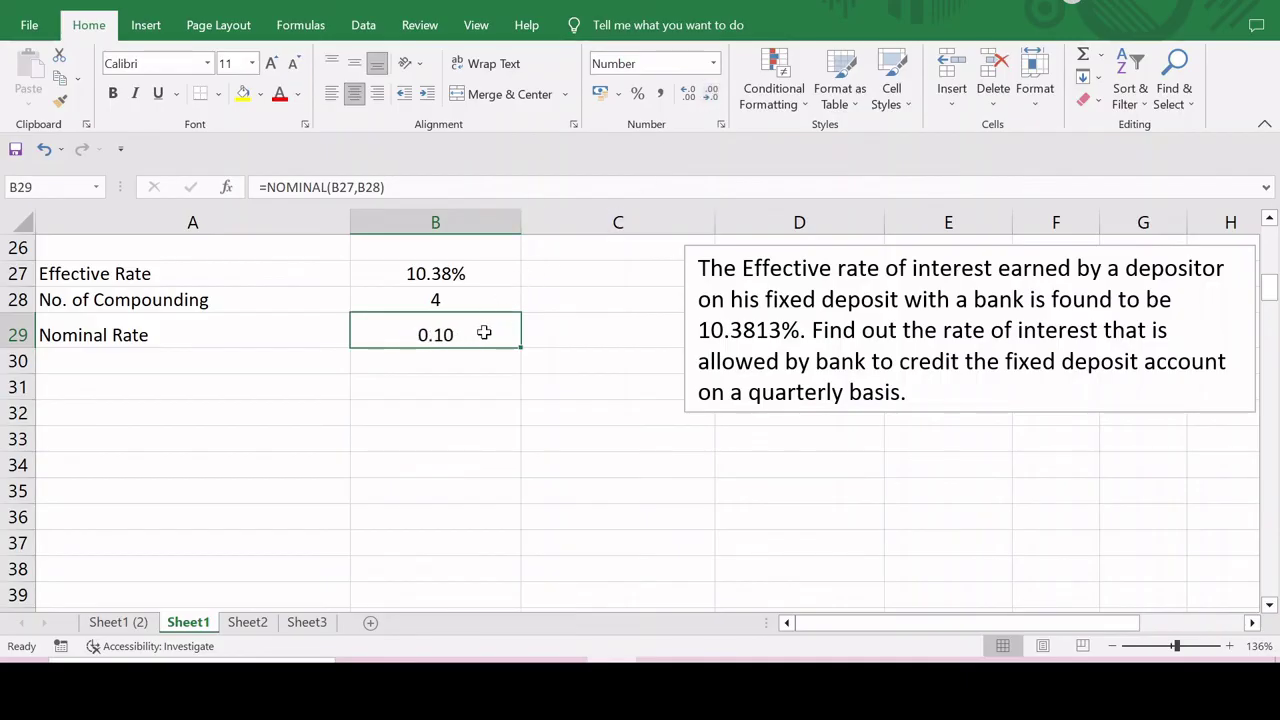
{"action": "left_click", "coordinate": [637, 92]}
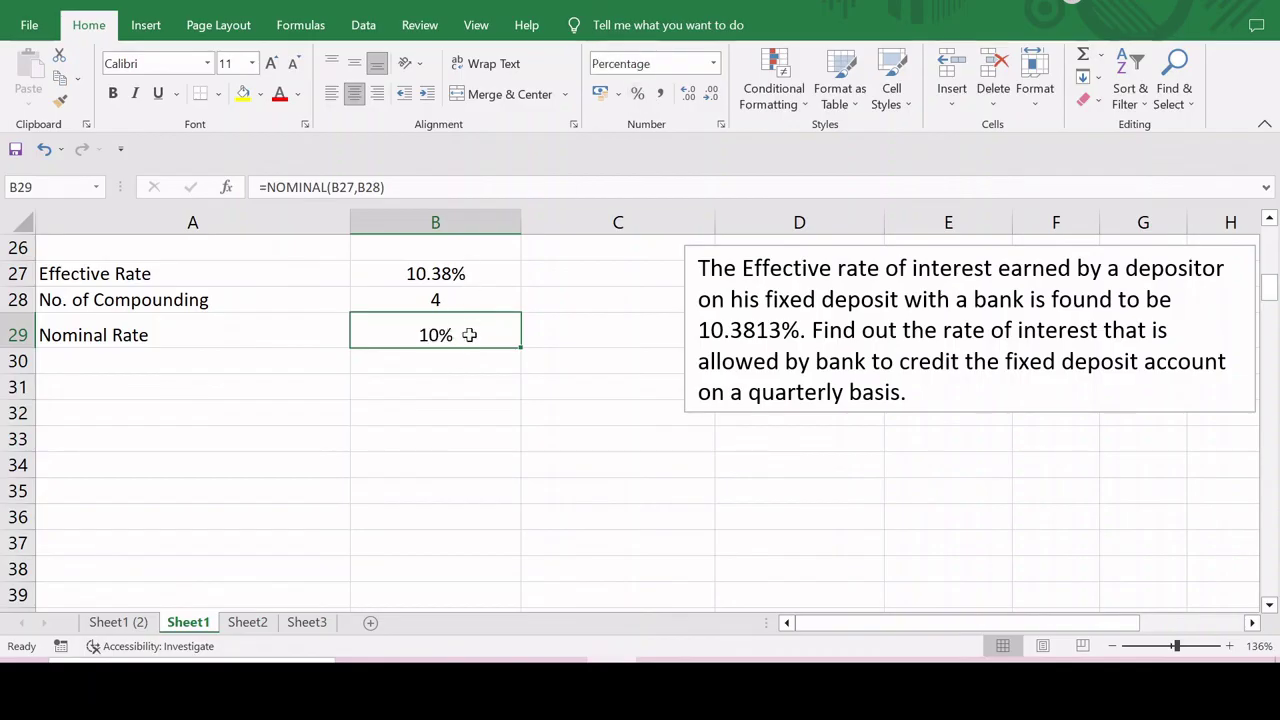